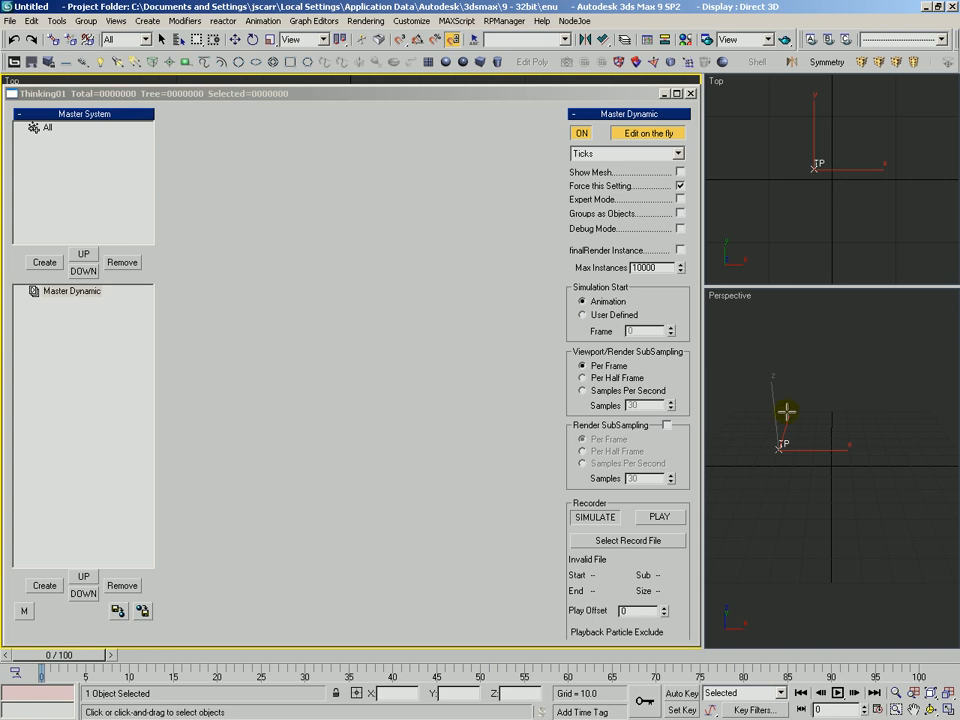
Step: Create a dynamic set under Master Dynamic, open it and enlarge its node workspace
{"action": "scroll", "coordinate": [804, 454], "scroll_direction": "down", "scroll_amount": 1}
{"action": "scroll", "coordinate": [804, 454], "scroll_direction": "up", "scroll_amount": 1}
{"action": "middle_click_drag", "start_coordinate": [810, 426], "coordinate": [806, 434]}
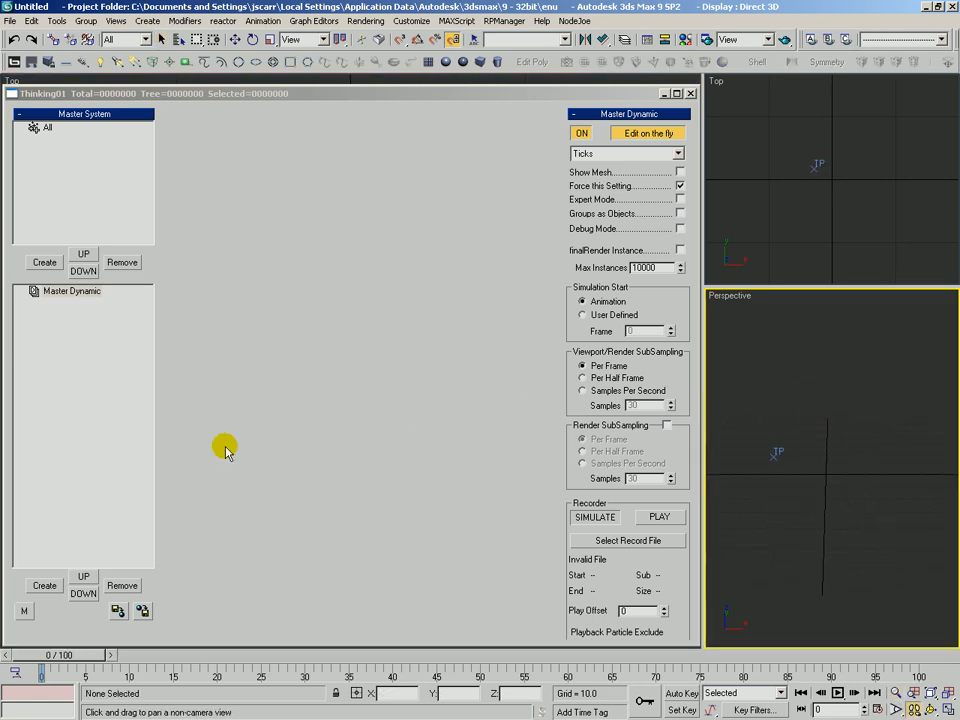
{"action": "left_click", "coordinate": [40, 586]}
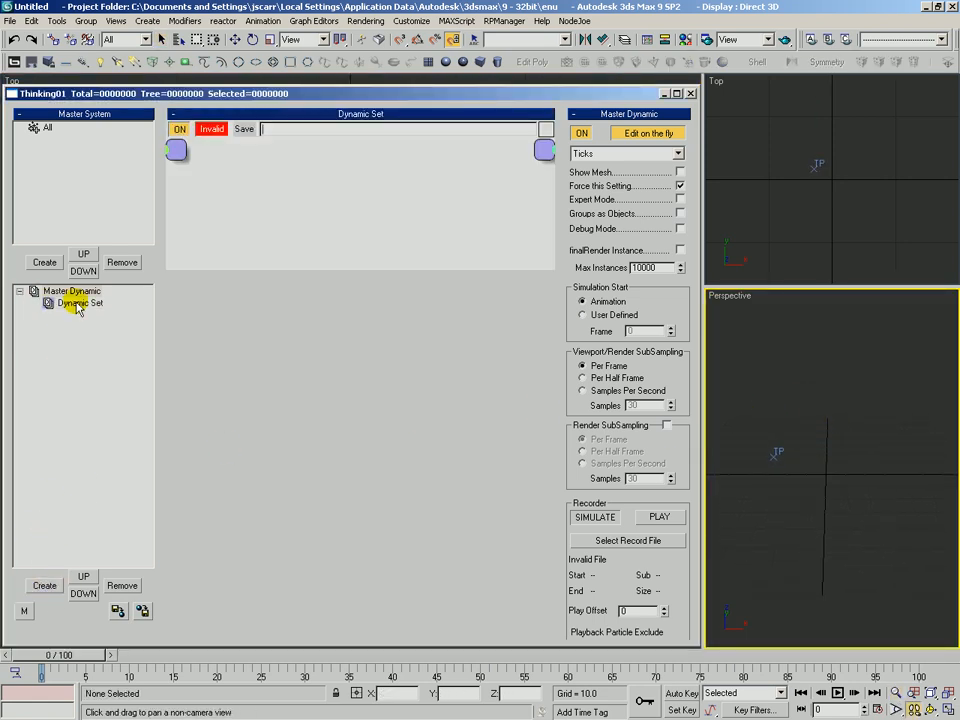
{"action": "left_click", "coordinate": [86, 303]}
{"action": "left_click_drag", "start_coordinate": [380, 210], "coordinate": [424, 215]}
{"action": "left_click_drag", "start_coordinate": [381, 266], "coordinate": [378, 520]}
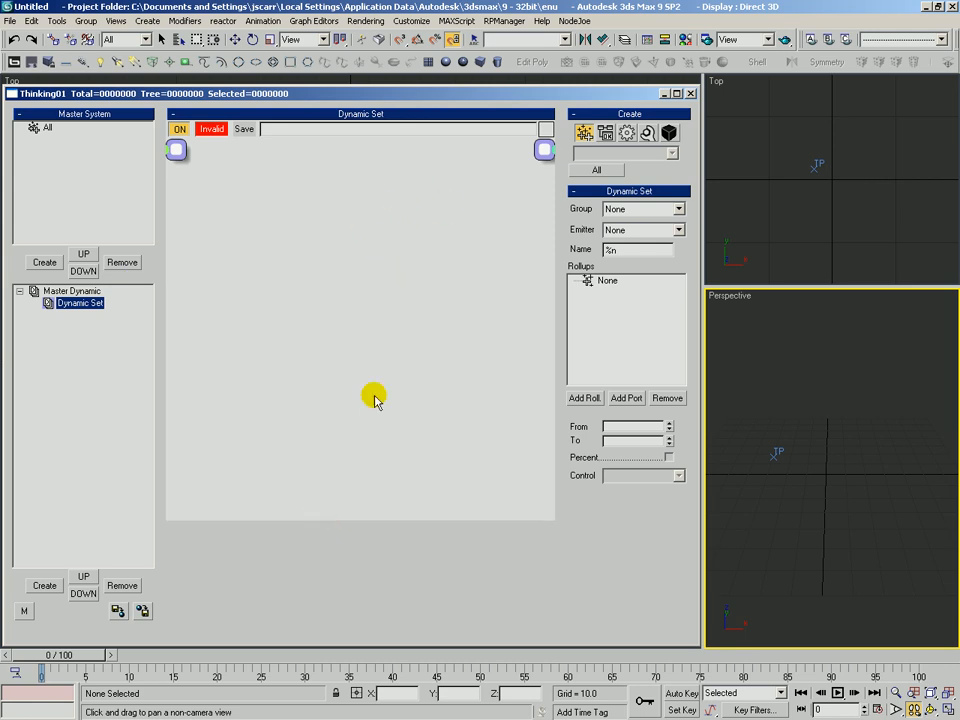
Step: Add a Position Born generator operator to the dynamic set's workspace
{"action": "left_click", "coordinate": [627, 132]}
{"action": "left_click", "coordinate": [594, 154]}
{"action": "left_click", "coordinate": [606, 187]}
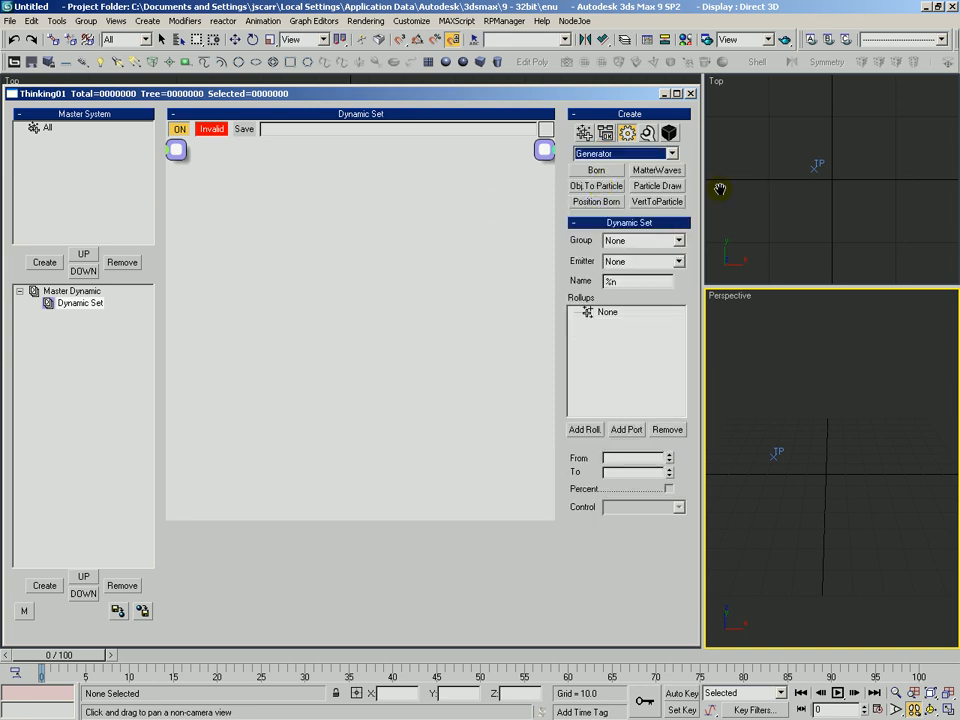
{"action": "left_click", "coordinate": [615, 201]}
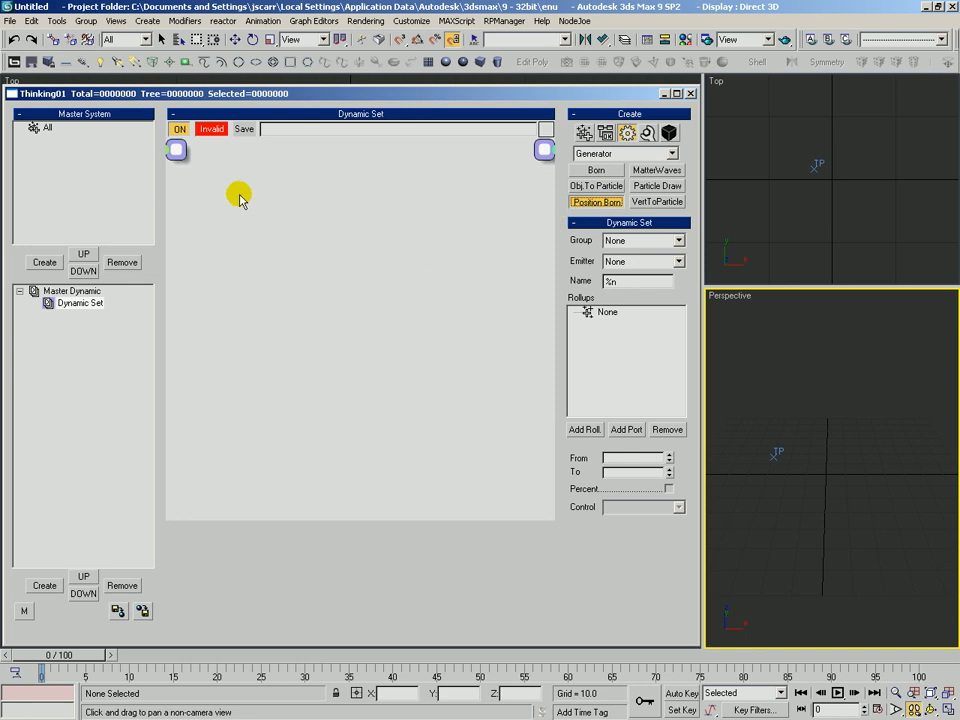
{"action": "left_click", "coordinate": [294, 222]}
{"action": "left_click_drag", "start_coordinate": [282, 234], "coordinate": [293, 208]}
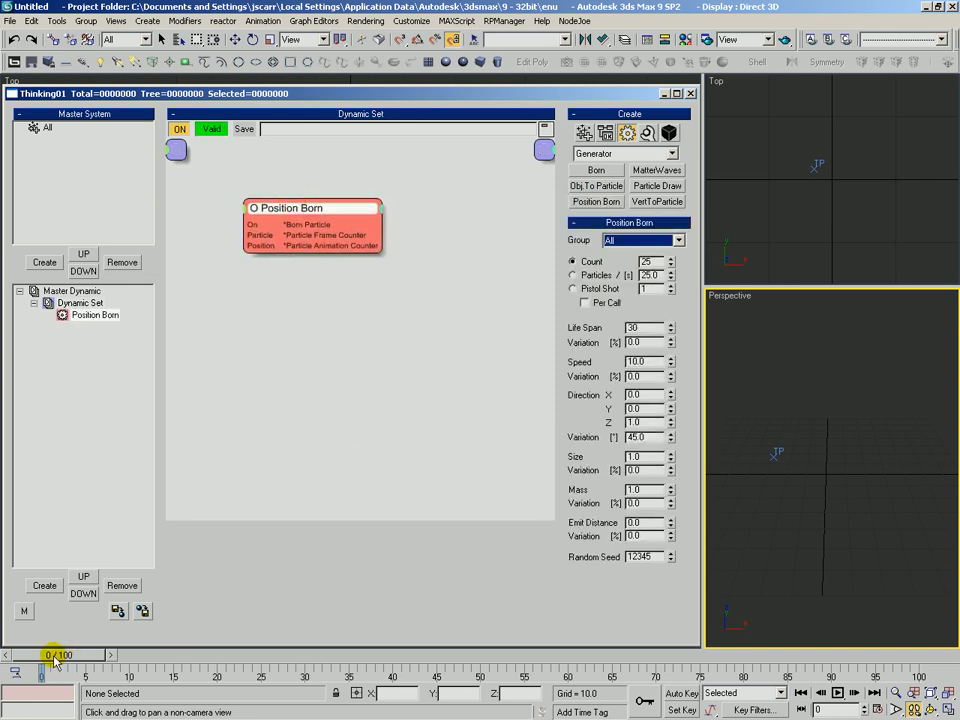
Step: Scrub the animation to frame 40, examine the emitted particles in the Perspective view, and return to frame 0
{"action": "left_click_drag", "start_coordinate": [39, 657], "coordinate": [430, 655]}
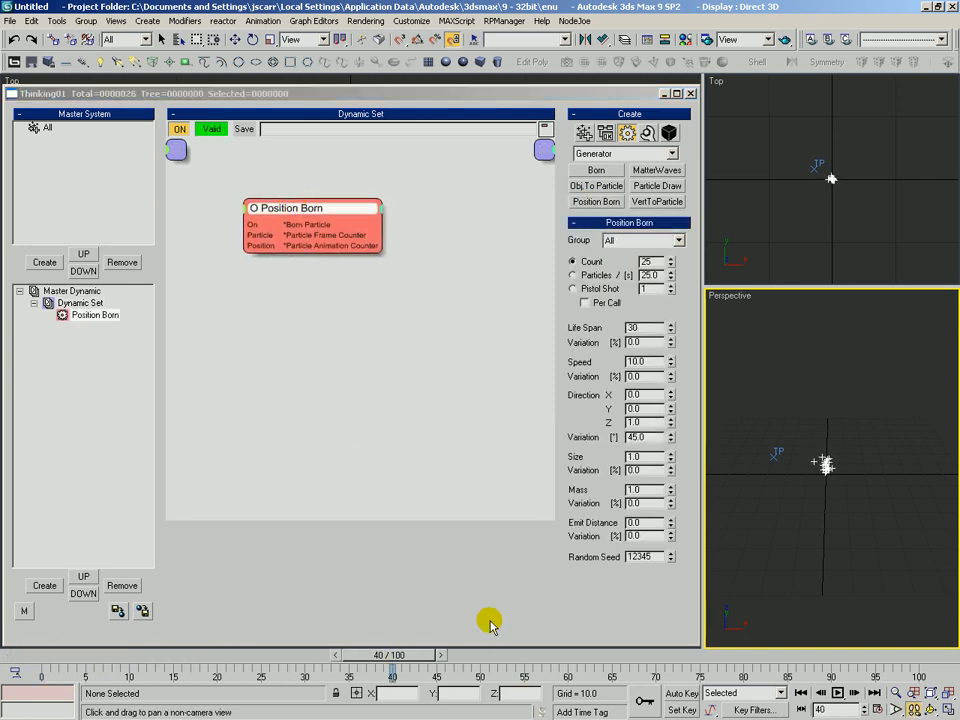
{"action": "key", "text": "ctrl+r"}
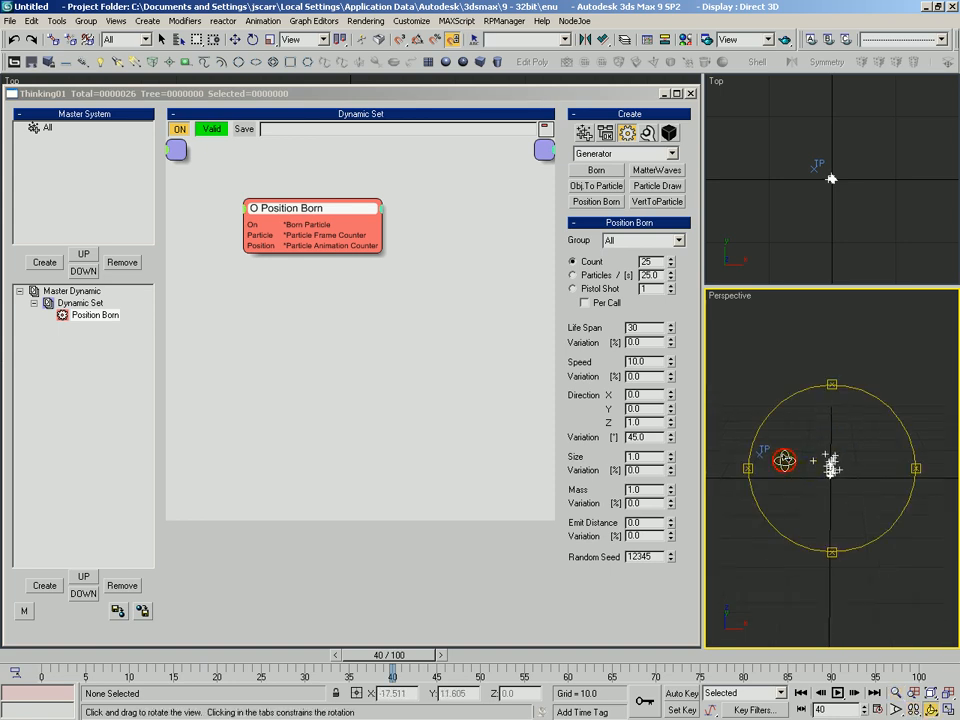
{"action": "left_click_drag", "start_coordinate": [793, 463], "coordinate": [822, 442]}
{"action": "right_click", "coordinate": [820, 440]}
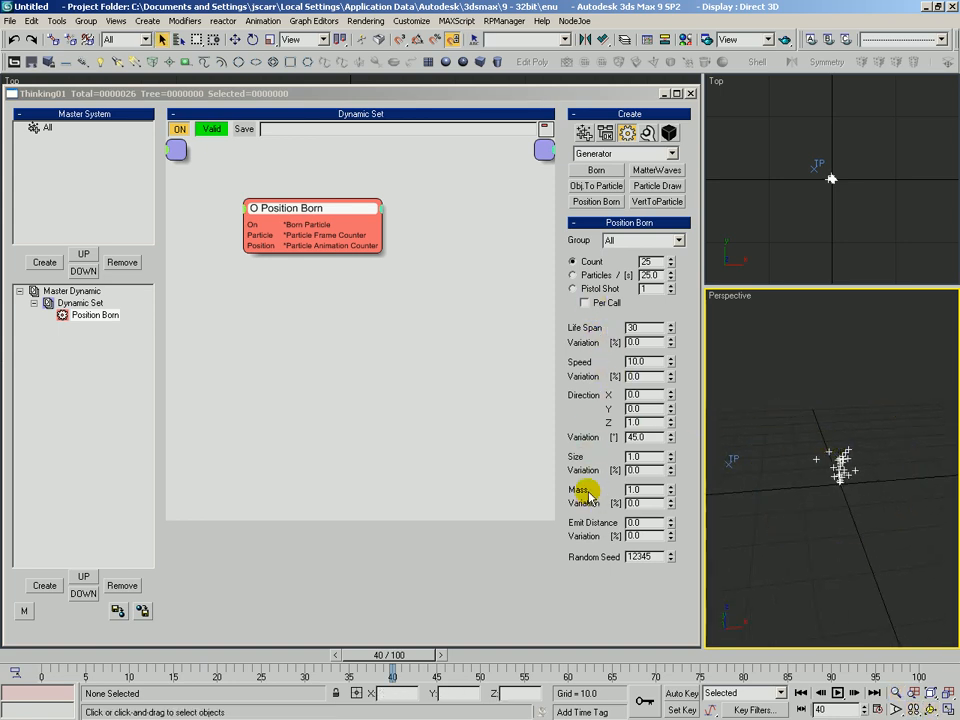
{"action": "double_click", "coordinate": [632, 489]}
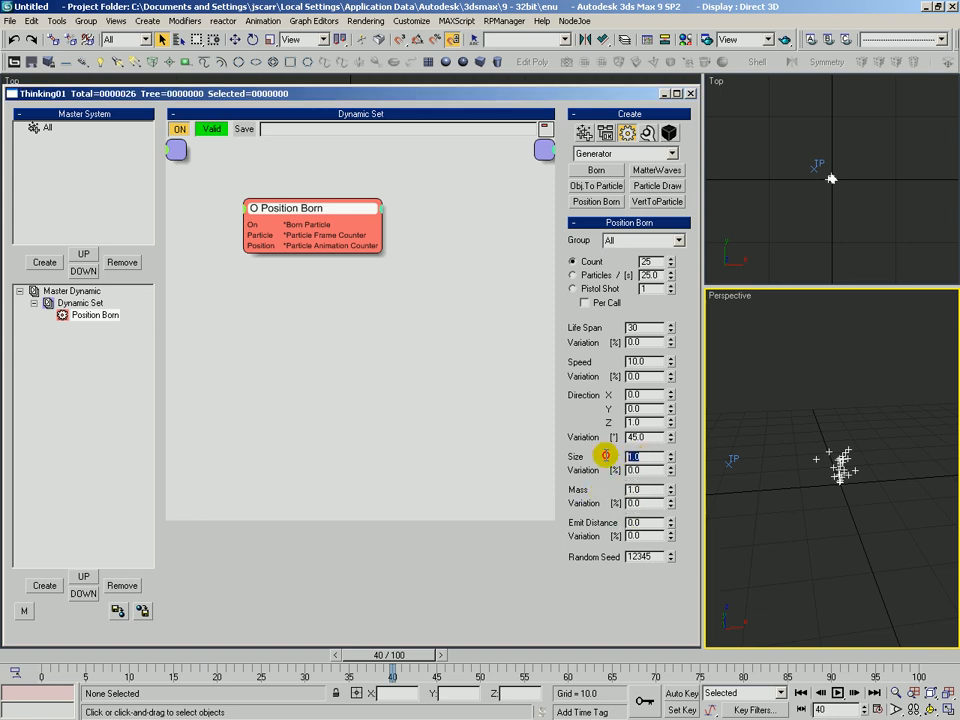
{"action": "left_click_drag", "start_coordinate": [798, 457], "coordinate": [813, 462]}
{"action": "key", "text": "ctrl+r"}
{"action": "key", "text": "alt+z"}
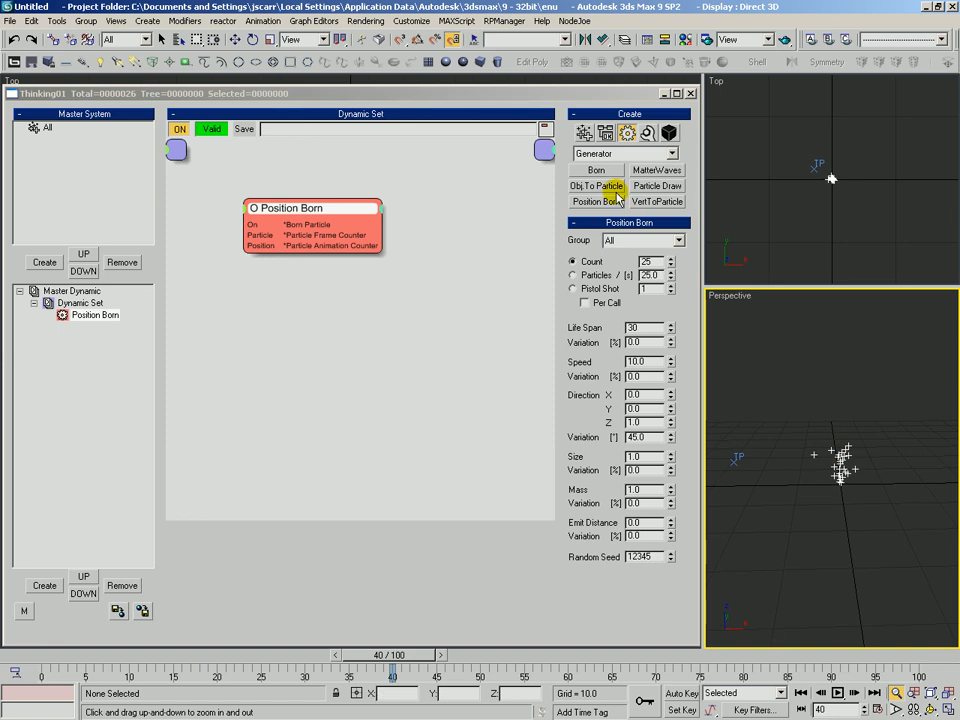
{"action": "left_click", "coordinate": [47, 654]}
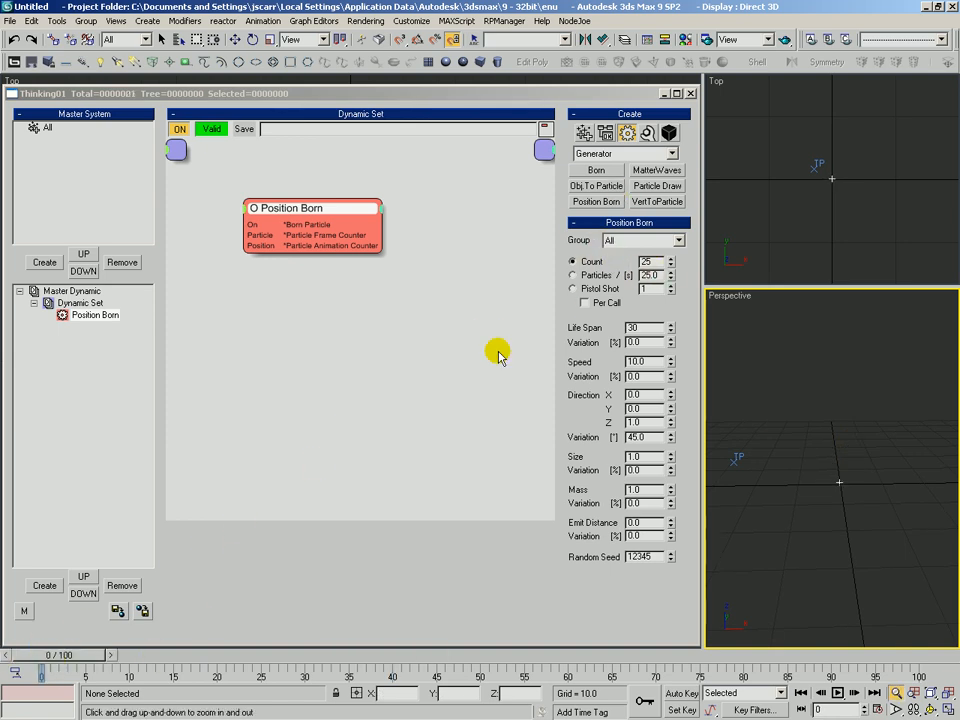
Step: Check which particle groups Position Born can use and keep All assigned
{"action": "left_click", "coordinate": [580, 240]}
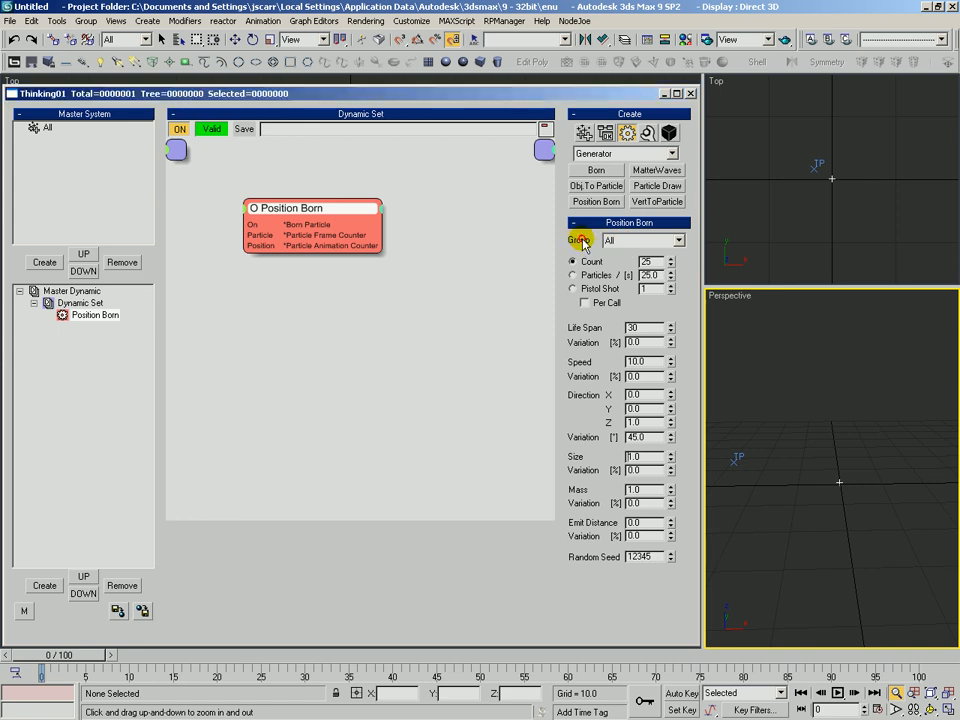
{"action": "left_click", "coordinate": [634, 240]}
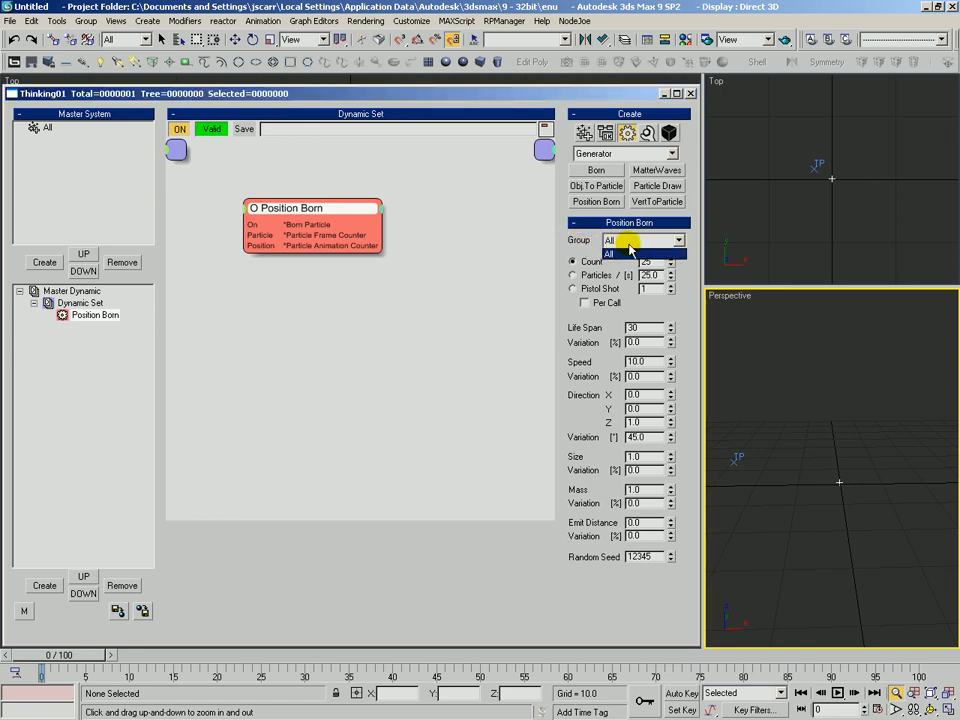
{"action": "left_click", "coordinate": [620, 254]}
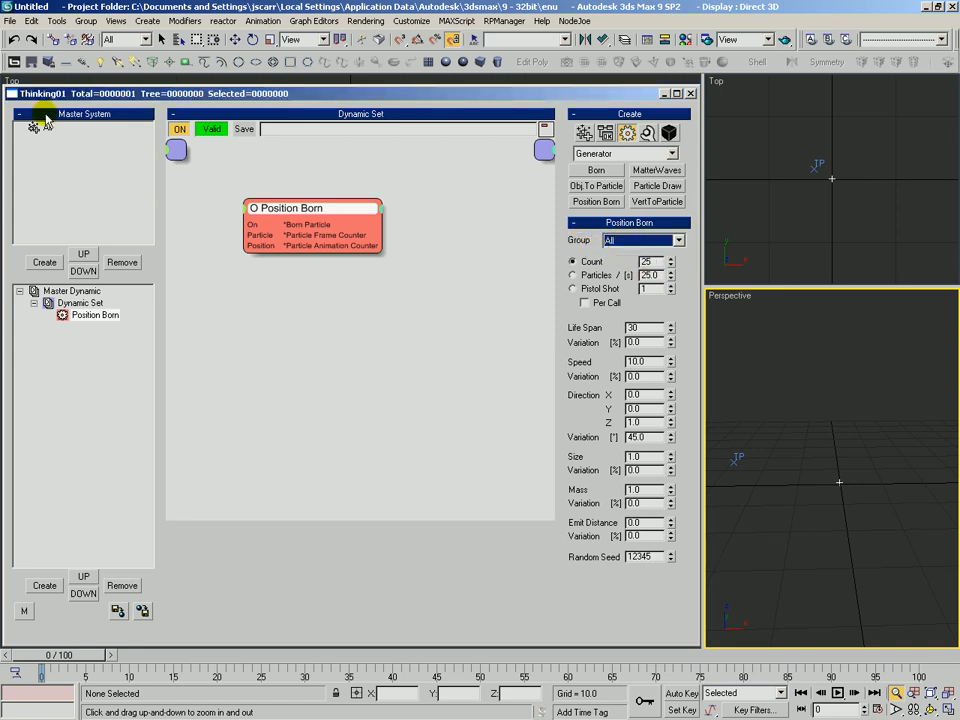
Step: Create three particle groups under All and name them red, green and blue
{"action": "left_click", "coordinate": [44, 262]}
{"action": "left_click", "coordinate": [44, 262]}
{"action": "left_click", "coordinate": [62, 139]}
{"action": "left_click", "coordinate": [66, 144]}
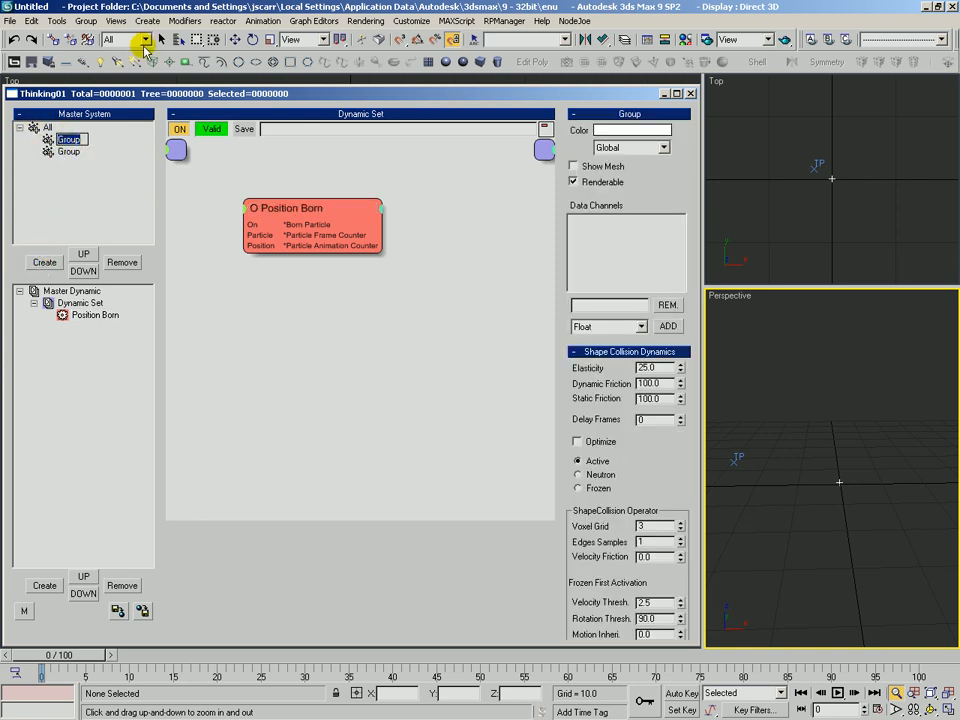
{"action": "type", "text": "red"}
{"action": "left_click", "coordinate": [66, 151]}
{"action": "left_click", "coordinate": [66, 152]}
{"action": "type", "text": "green"}
{"action": "left_click", "coordinate": [46, 127]}
{"action": "left_click", "coordinate": [44, 262]}
{"action": "left_click", "coordinate": [66, 164]}
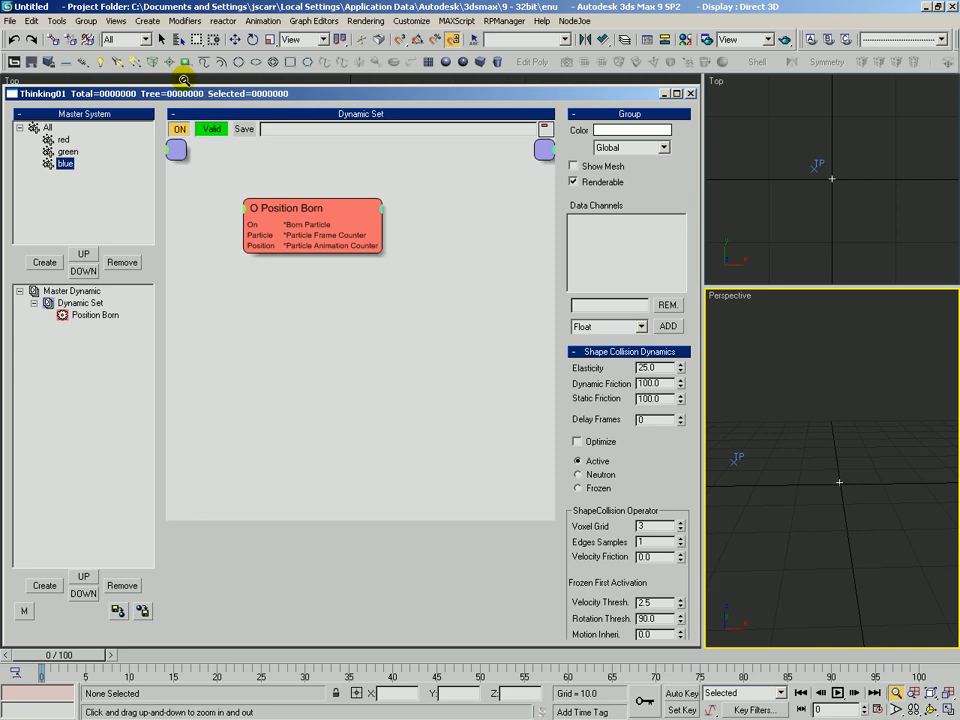
Step: Change the blue group's particle color to blue
{"action": "left_click", "coordinate": [625, 131]}
{"action": "left_click_drag", "start_coordinate": [499, 189], "coordinate": [580, 92]}
{"action": "left_click_drag", "start_coordinate": [571, 240], "coordinate": [578, 197]}
{"action": "left_click", "coordinate": [584, 83]}
Step: Change the green group's particle color to green
{"action": "left_click", "coordinate": [78, 149]}
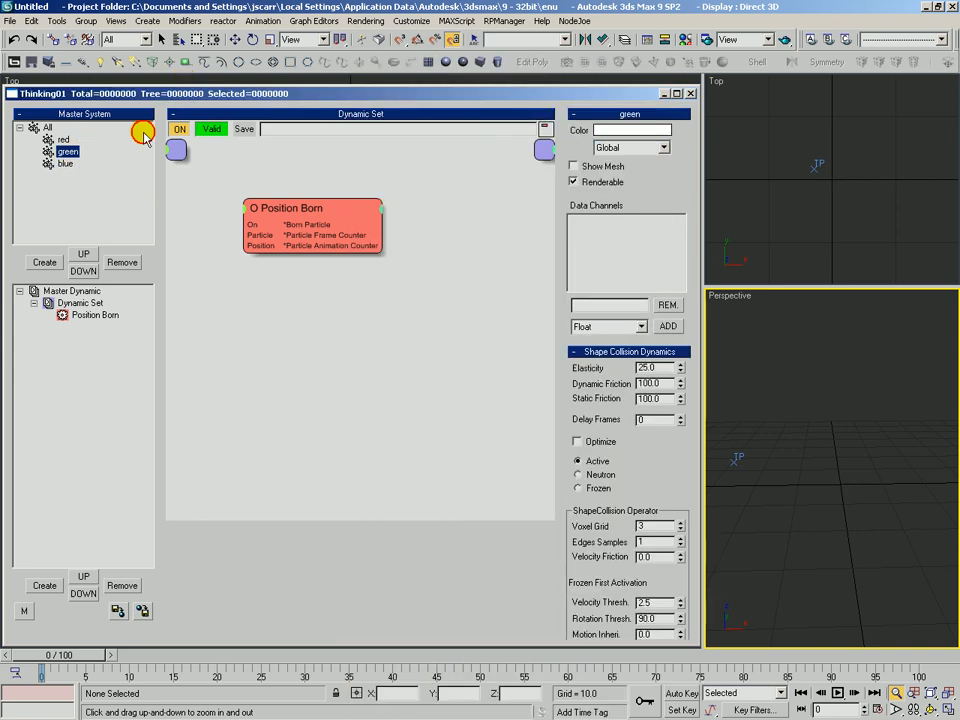
{"action": "left_click", "coordinate": [606, 131]}
{"action": "left_click_drag", "start_coordinate": [519, 201], "coordinate": [568, 248]}
{"action": "left_click", "coordinate": [584, 83]}
Step: Change the red group's particle color to red
{"action": "left_click", "coordinate": [62, 139]}
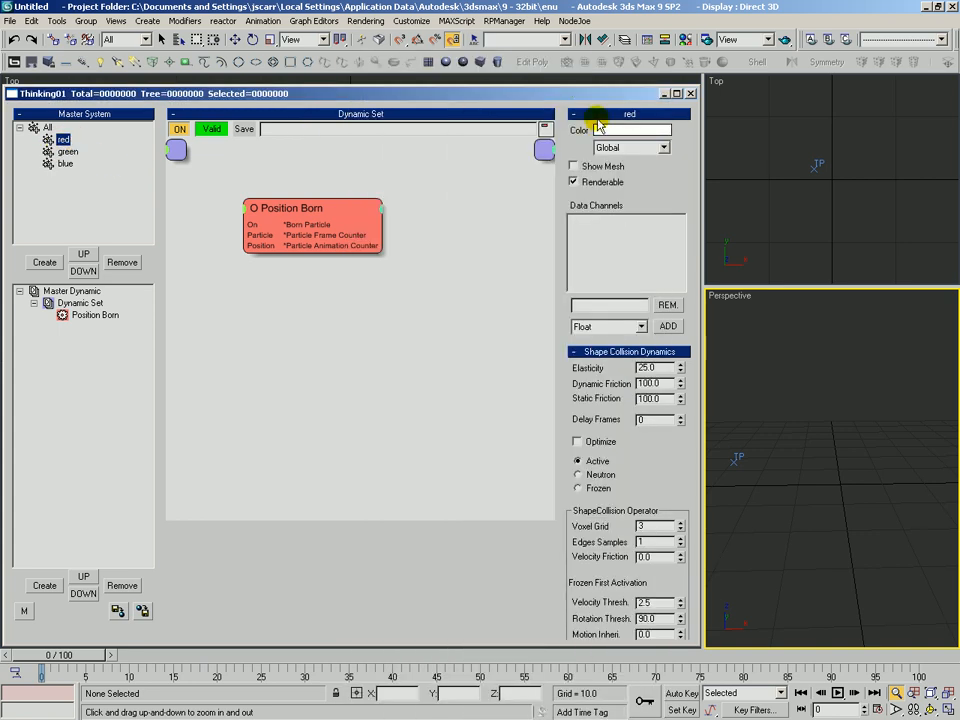
{"action": "left_click", "coordinate": [597, 130]}
{"action": "left_click", "coordinate": [525, 146]}
{"action": "left_click", "coordinate": [583, 81]}
Step: Assign the Position Born operator's particles to the red group
{"action": "left_click_drag", "start_coordinate": [310, 211], "coordinate": [315, 223]}
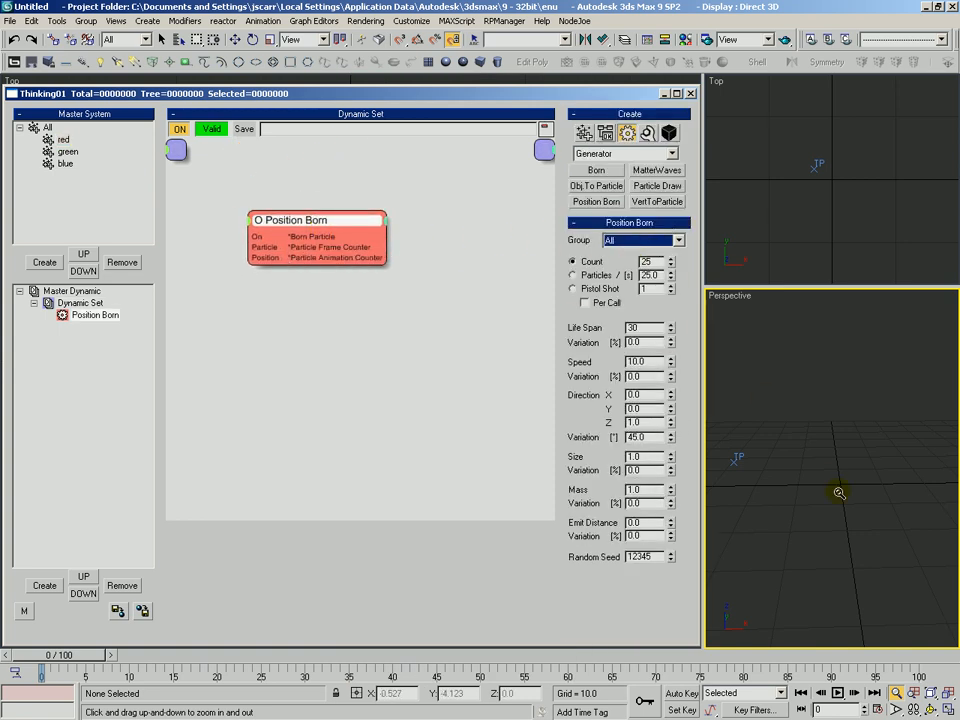
{"action": "left_click", "coordinate": [608, 241]}
{"action": "left_click", "coordinate": [616, 262]}
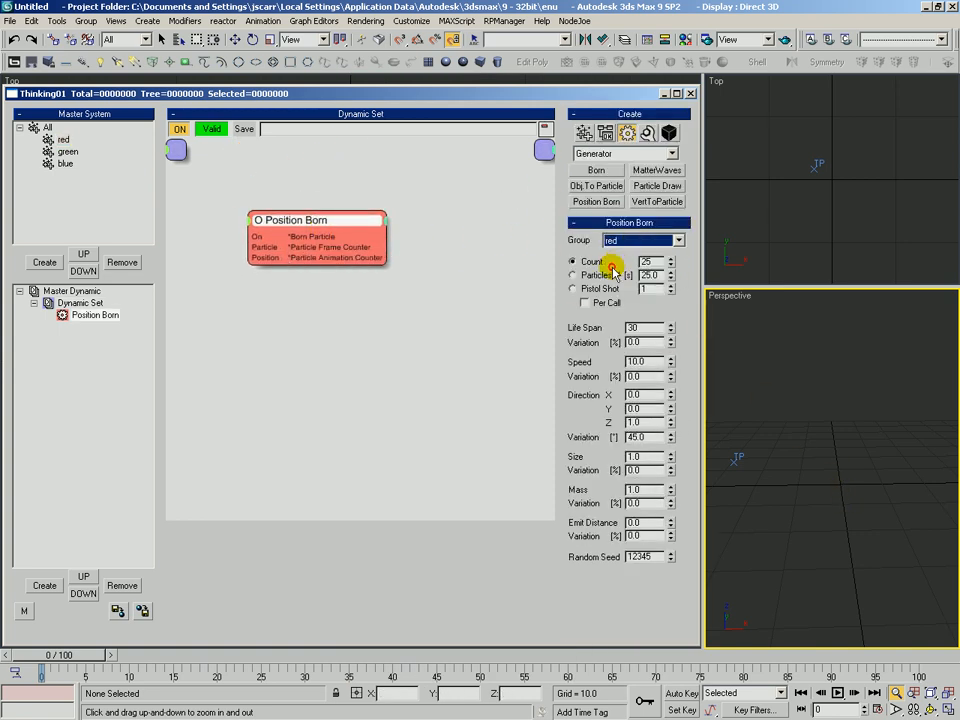
Step: Advance the animation to frame 32 and raise the Position Born speed to about 68.67
{"action": "left_click_drag", "start_coordinate": [70, 656], "coordinate": [322, 656]}
{"action": "left_click_drag", "start_coordinate": [668, 360], "coordinate": [668, 318]}
{"action": "scroll", "coordinate": [857, 450], "scroll_direction": "up", "scroll_amount": 1}
{"action": "middle_click_drag", "start_coordinate": [841, 432], "coordinate": [836, 438]}
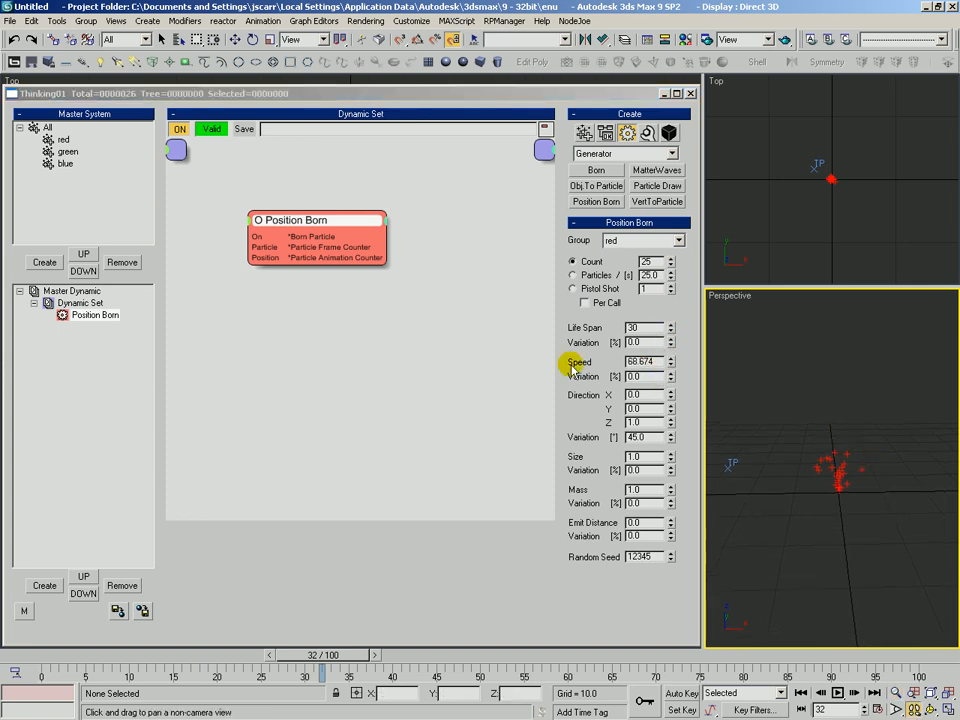
Step: Turn off Edit on the fly for Master Dynamic and scrub the animation to check the particle emission
{"action": "left_click", "coordinate": [71, 290]}
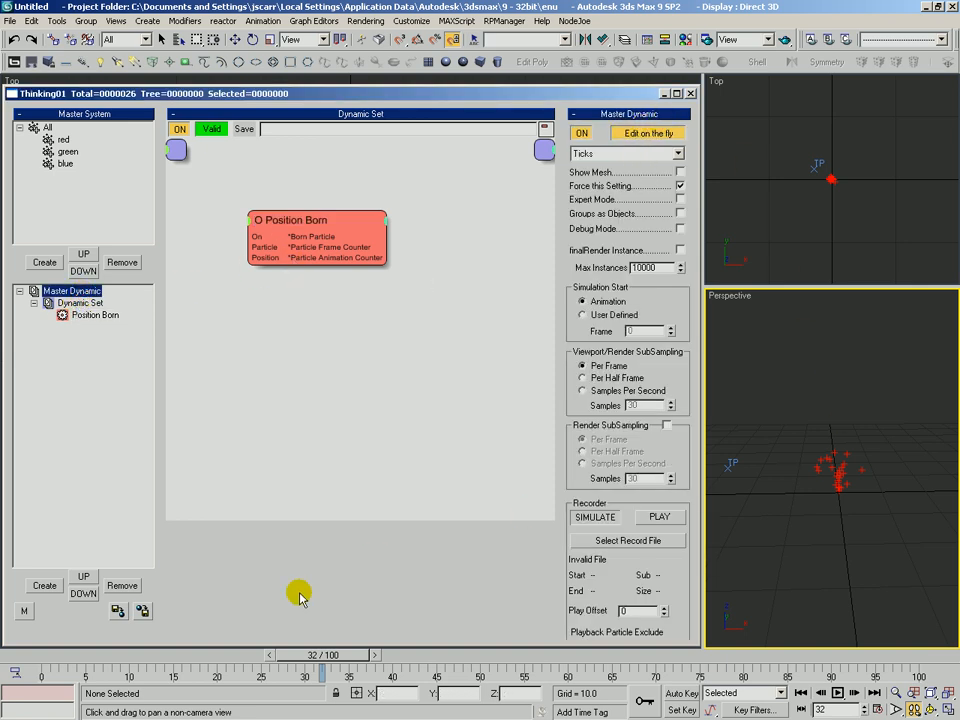
{"action": "left_click_drag", "start_coordinate": [310, 658], "coordinate": [251, 664]}
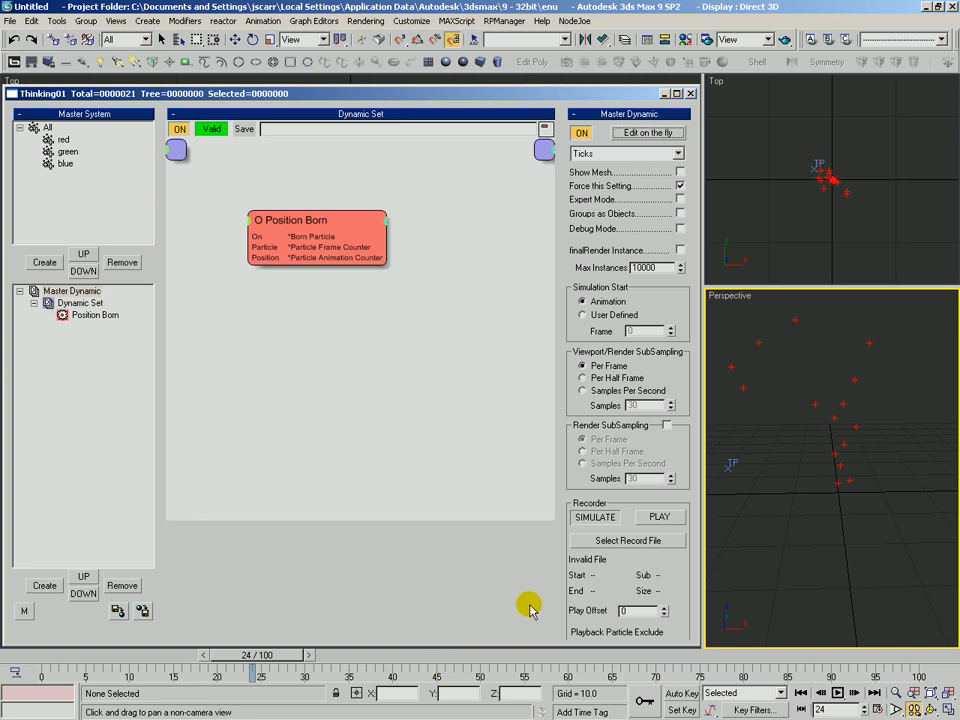
{"action": "left_click_drag", "start_coordinate": [262, 660], "coordinate": [635, 685]}
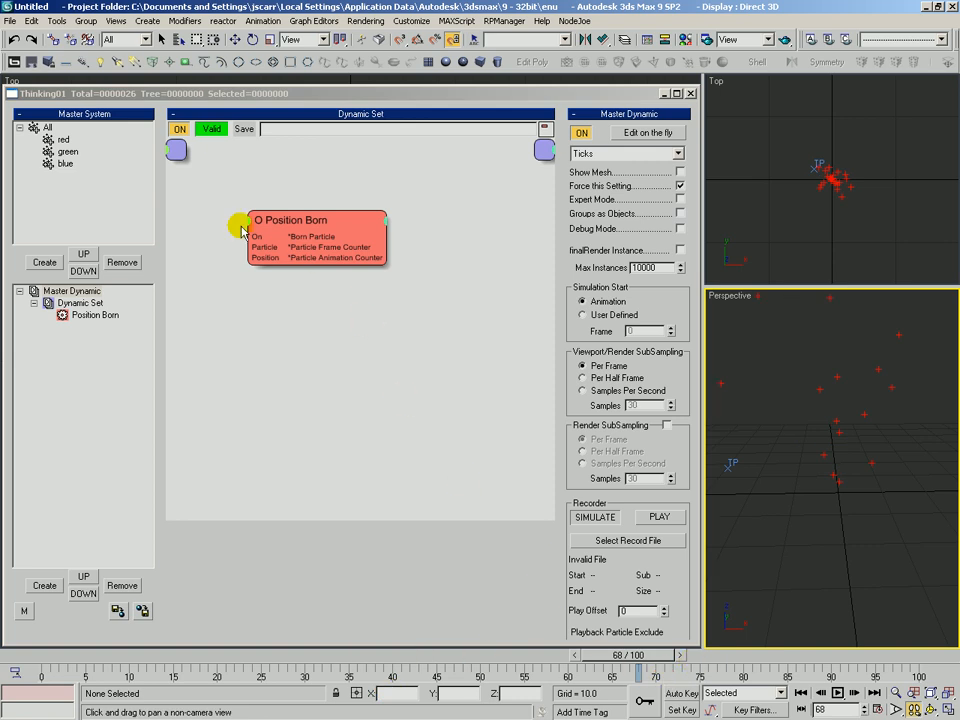
{"action": "left_click", "coordinate": [340, 220]}
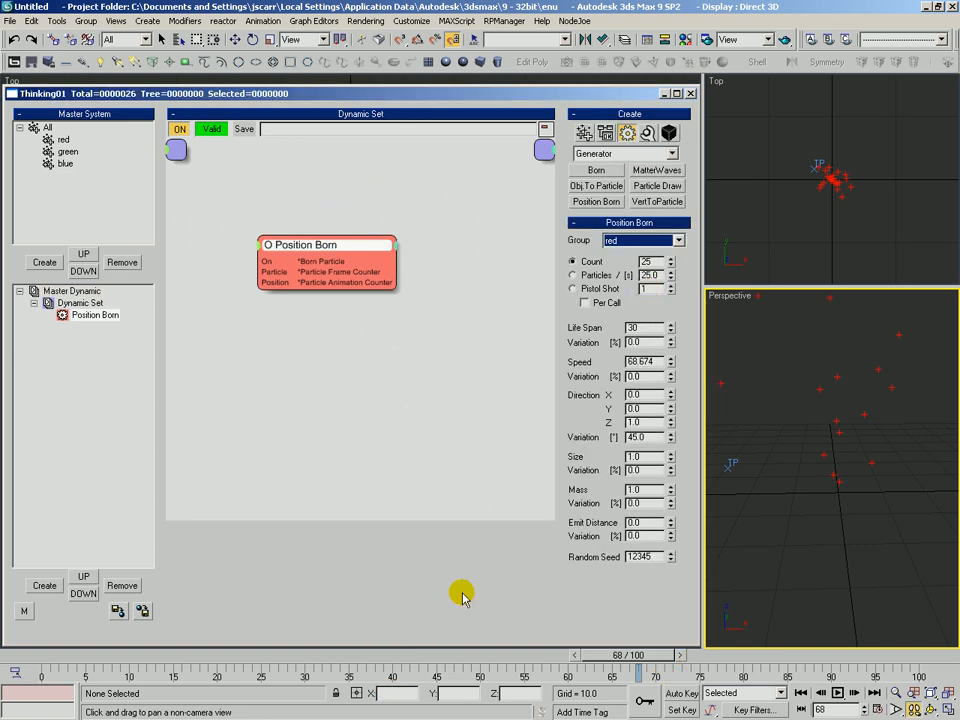
{"action": "left_click_drag", "start_coordinate": [650, 673], "coordinate": [332, 655]}
Step: Turn on Edit on the fly for Master Dynamic, scrub the animation to frame 44, and turn the option off again
{"action": "left_click", "coordinate": [72, 290]}
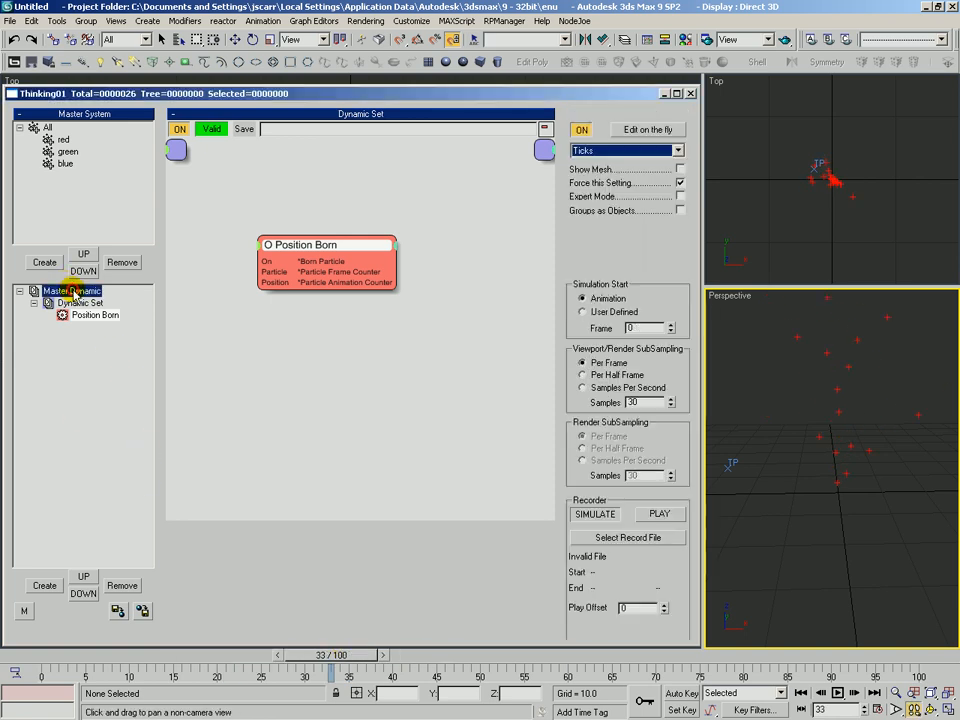
{"action": "left_click", "coordinate": [630, 133]}
{"action": "left_click_drag", "start_coordinate": [133, 662], "coordinate": [417, 665]}
{"action": "left_click", "coordinate": [640, 133]}
Step: Set the Position Born operator's particle speed to 50
{"action": "left_click", "coordinate": [322, 280]}
{"action": "middle_click_drag", "start_coordinate": [808, 458], "coordinate": [825, 497], "text": "ctrl+alt"}
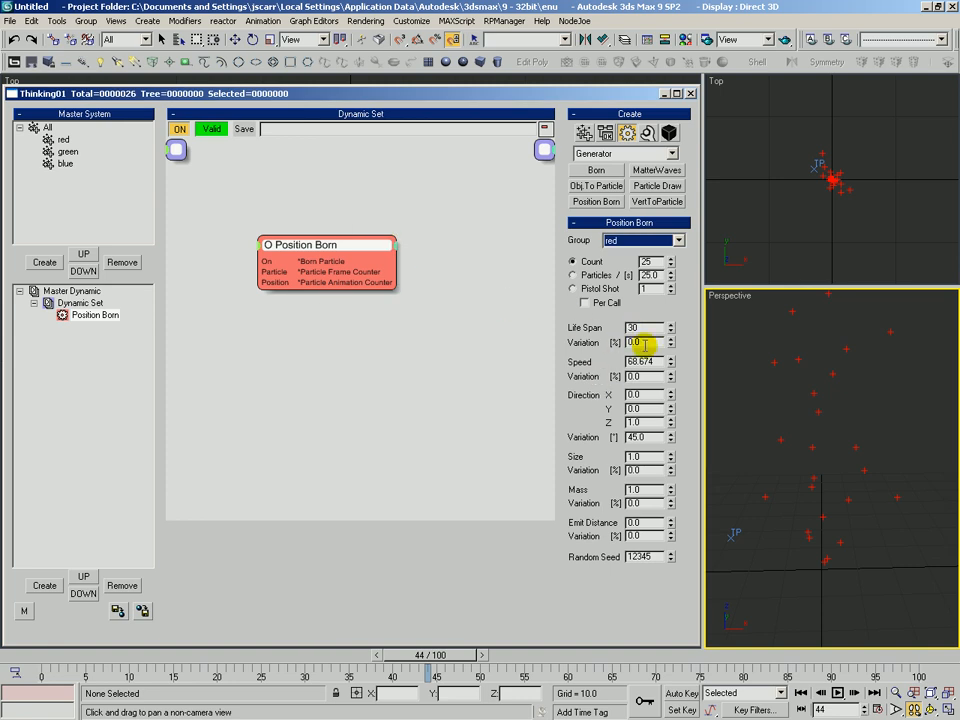
{"action": "left_click_drag", "start_coordinate": [668, 363], "coordinate": [675, 390]}
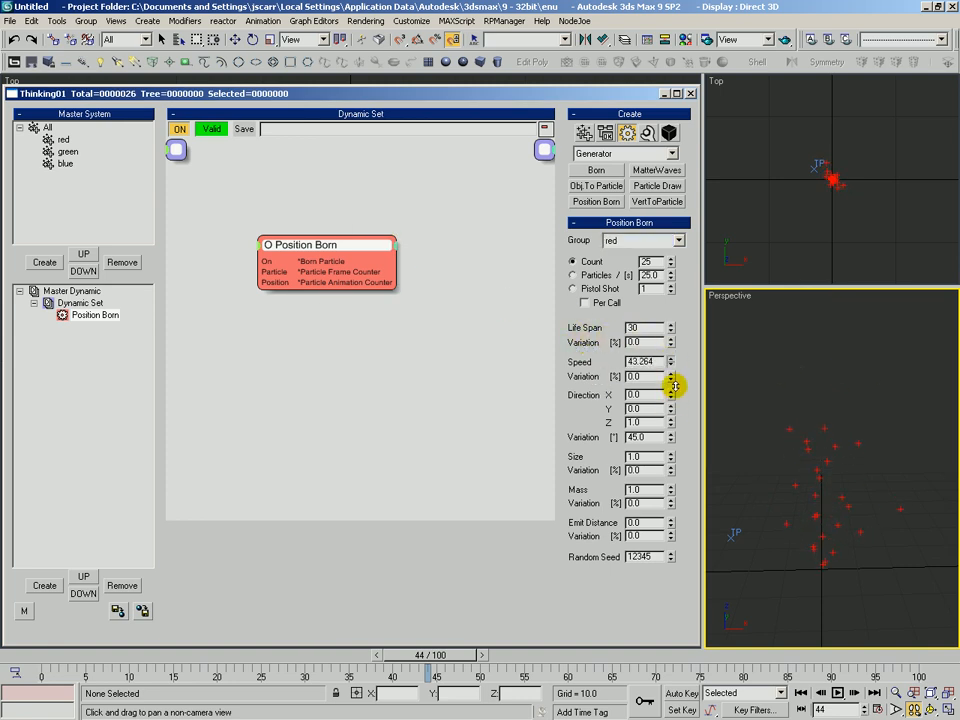
{"action": "middle_click_drag", "start_coordinate": [874, 455], "coordinate": [842, 414]}
{"action": "double_click", "coordinate": [655, 361]}
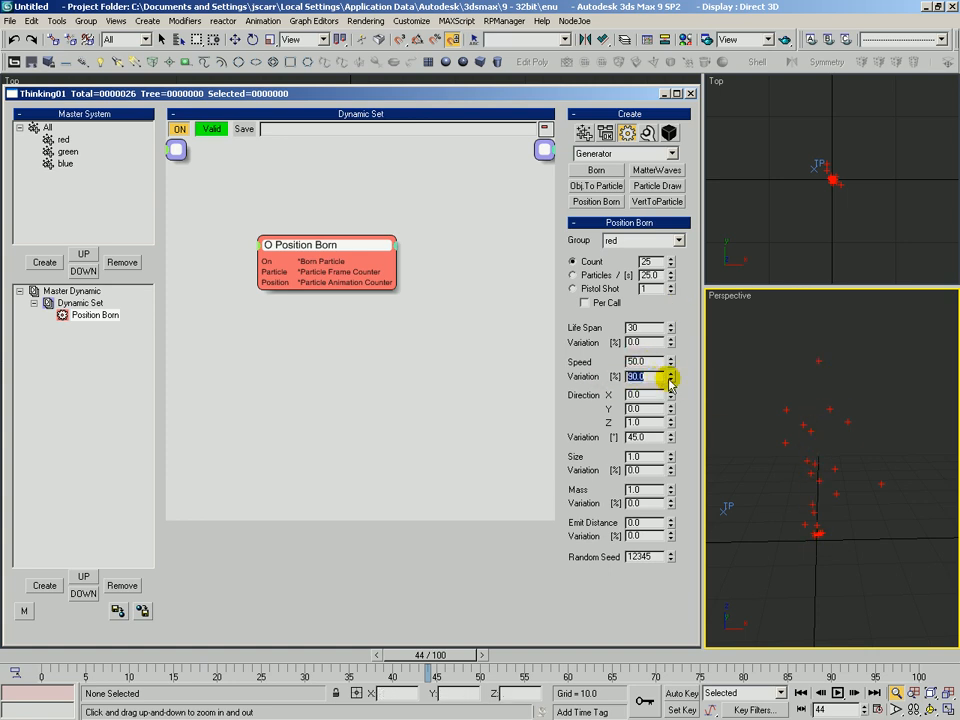
Step: Try several speed variations for Position Born, checking them at frame 42, and set the variation to 50 percent
{"action": "left_click_drag", "start_coordinate": [669, 399], "coordinate": [662, 388]}
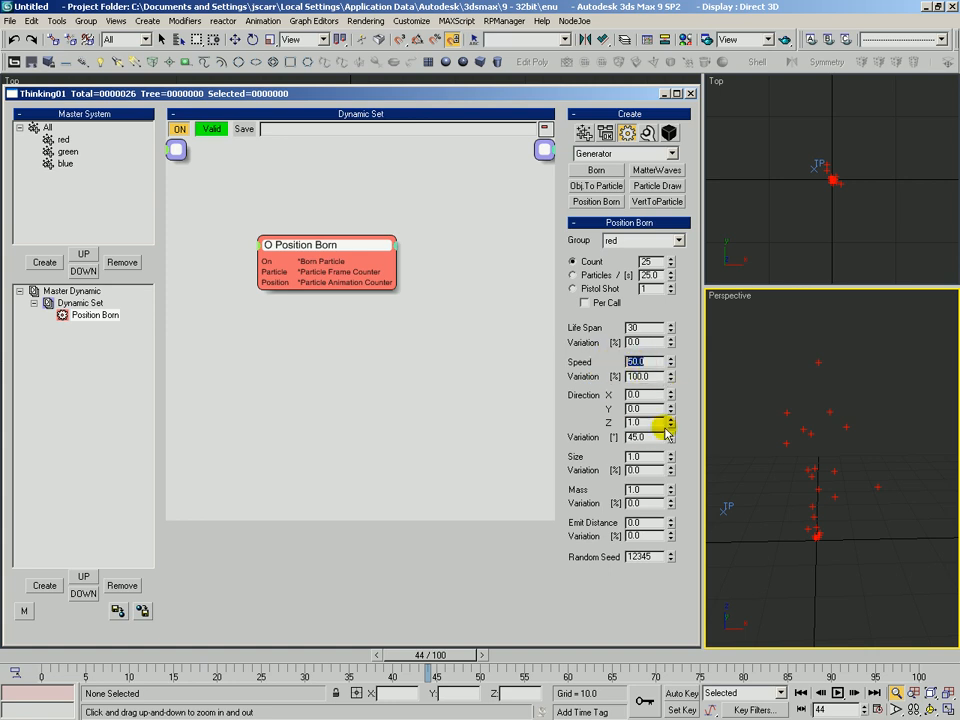
{"action": "mouse_move", "coordinate": [429, 655]}
{"action": "left_mouse_down"}
{"action": "mouse_move", "coordinate": [98, 657]}
{"action": "mouse_move", "coordinate": [412, 656]}
{"action": "left_mouse_up"}
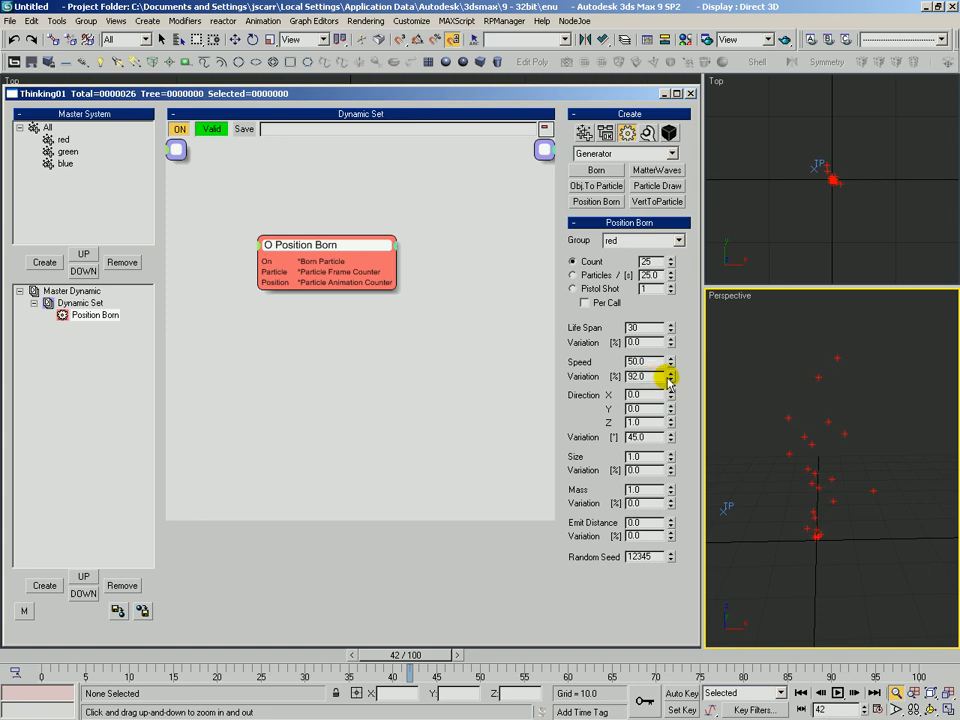
{"action": "left_click_drag", "start_coordinate": [671, 381], "coordinate": [672, 421]}
{"action": "double_click", "coordinate": [656, 379]}
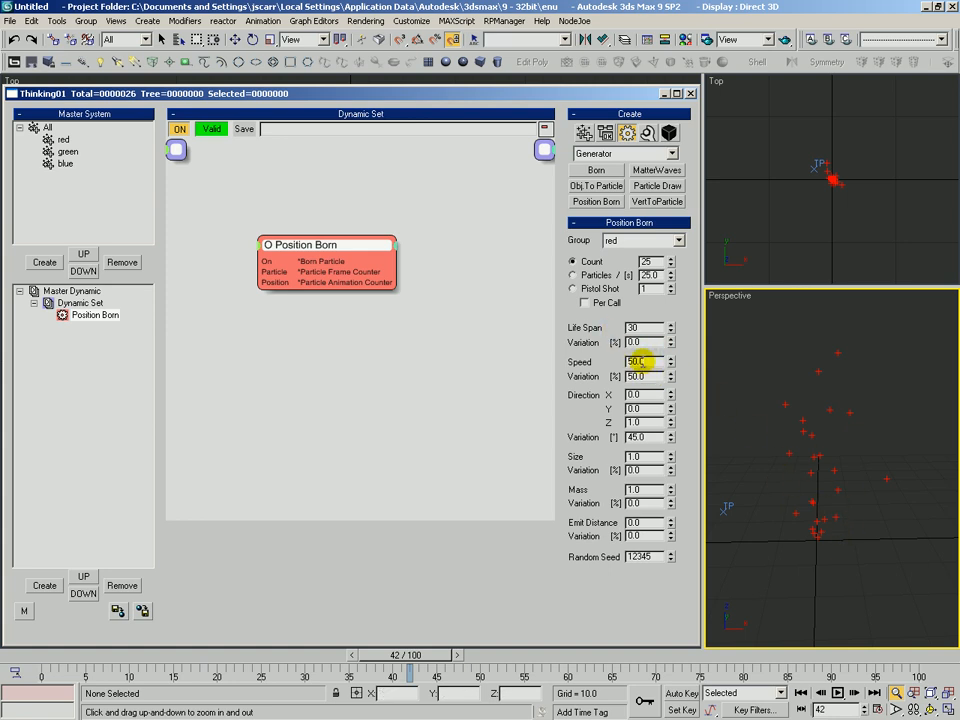
Step: Move to frame 33 and narrow the Position Born direction variation to about 30 degrees
{"action": "left_click_drag", "start_coordinate": [428, 658], "coordinate": [347, 657]}
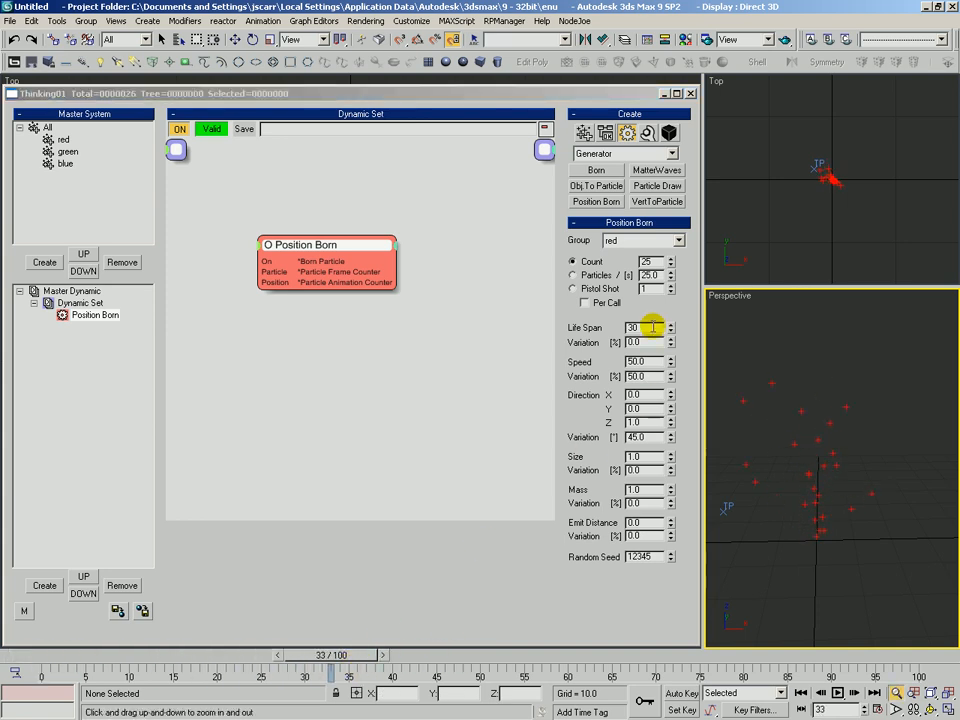
{"action": "left_click", "coordinate": [673, 441]}
{"action": "left_click_drag", "start_coordinate": [674, 419], "coordinate": [667, 469]}
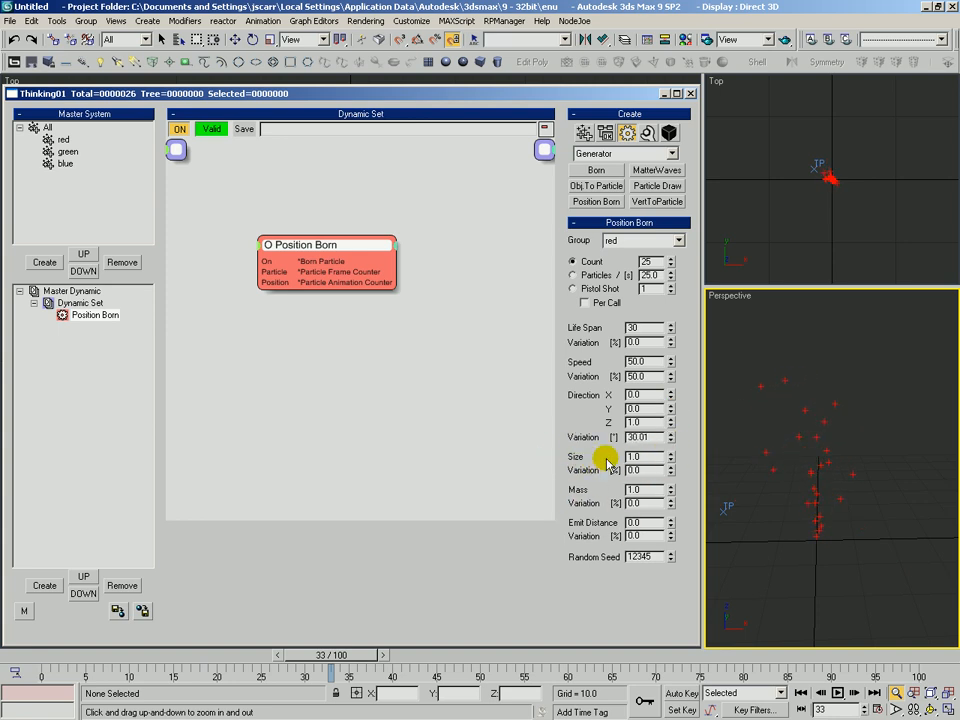
Step: Add a Std Shape operator beside Position Born and wire Position Born's Born Particle output to its Particle input
{"action": "left_click_drag", "start_coordinate": [352, 244], "coordinate": [347, 234]}
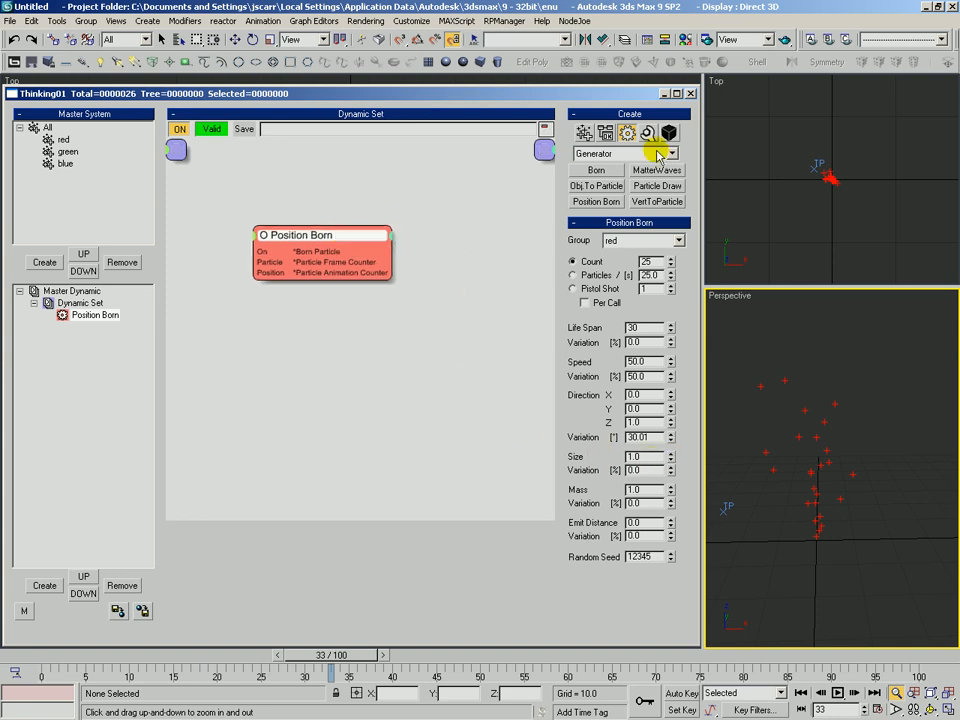
{"action": "left_click", "coordinate": [620, 153]}
{"action": "left_click", "coordinate": [602, 199]}
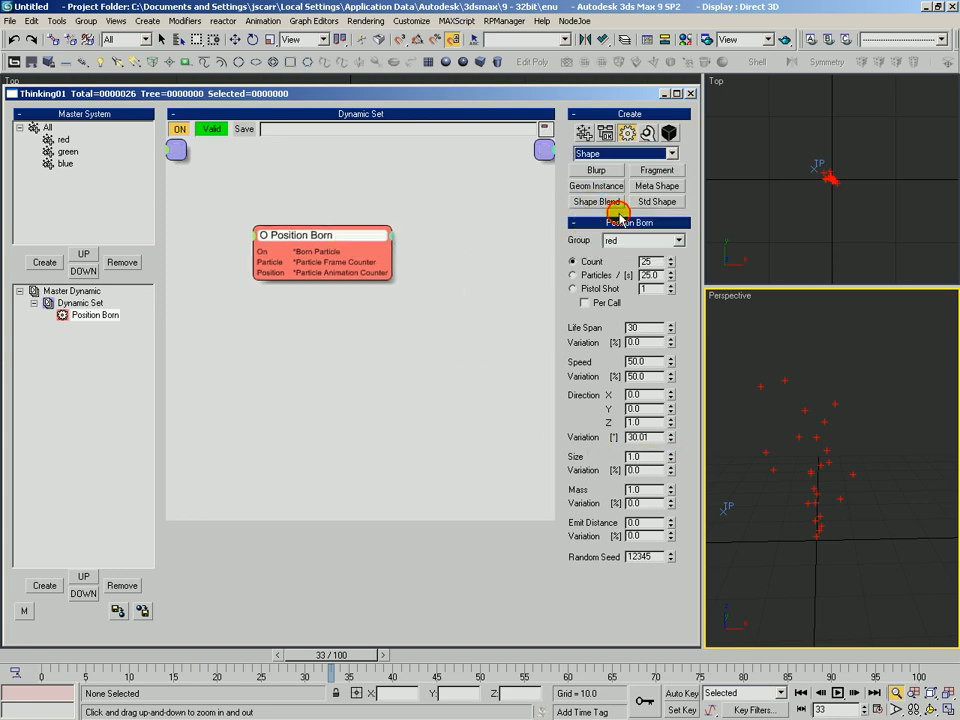
{"action": "left_click", "coordinate": [640, 203]}
{"action": "left_click", "coordinate": [508, 218]}
{"action": "left_click_drag", "start_coordinate": [470, 237], "coordinate": [371, 254]}
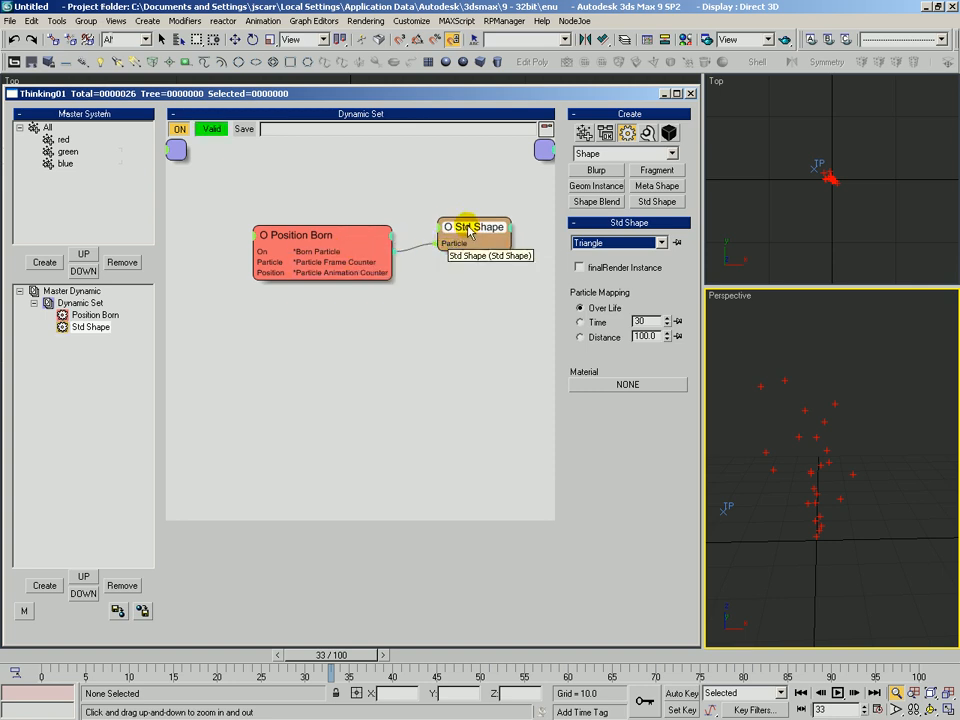
{"action": "left_click_drag", "start_coordinate": [471, 230], "coordinate": [467, 235]}
Step: Set the Std Shape operator's shape to Cube and move the animation to frame 38
{"action": "left_click", "coordinate": [594, 243]}
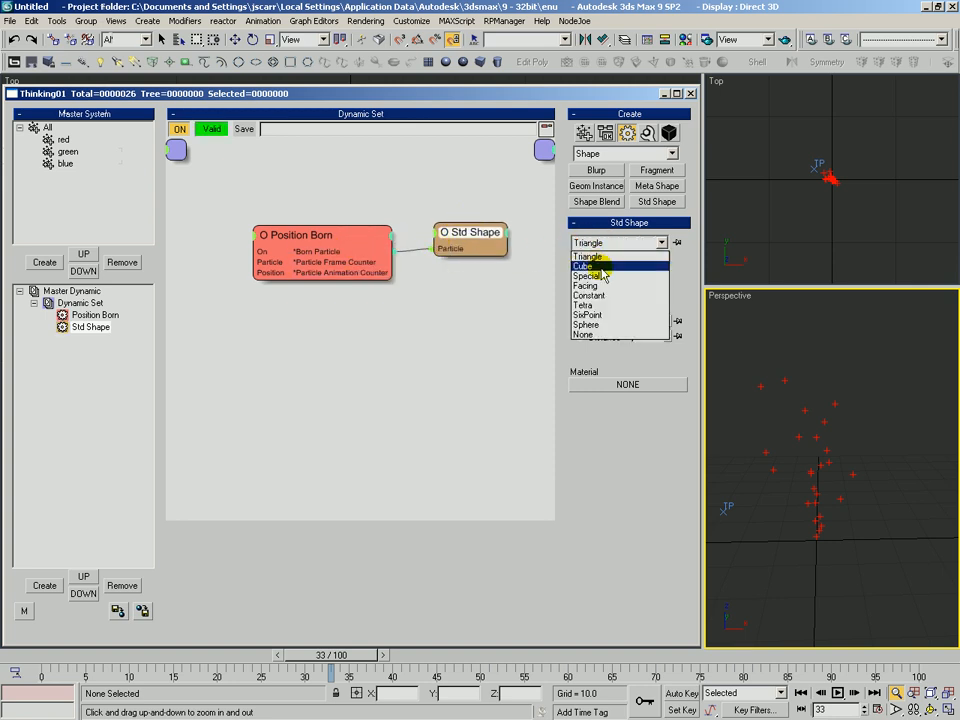
{"action": "left_click", "coordinate": [589, 267]}
{"action": "left_click_drag", "start_coordinate": [69, 654], "coordinate": [355, 689]}
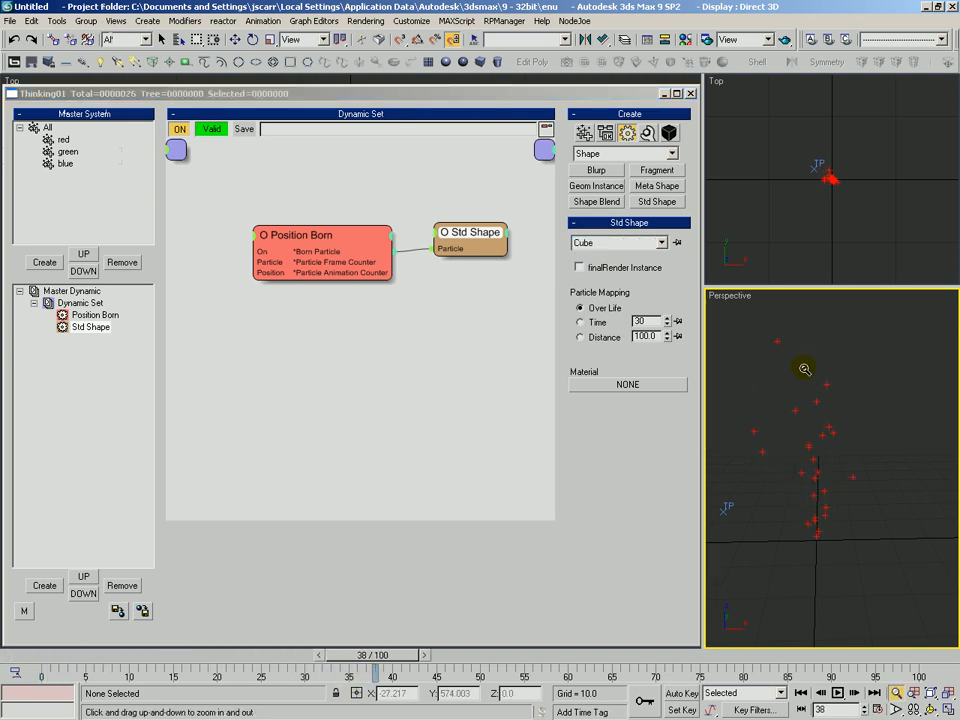
Step: Turn on Show Mesh for Master Dynamic and set its particle display type to None
{"action": "left_click", "coordinate": [70, 291]}
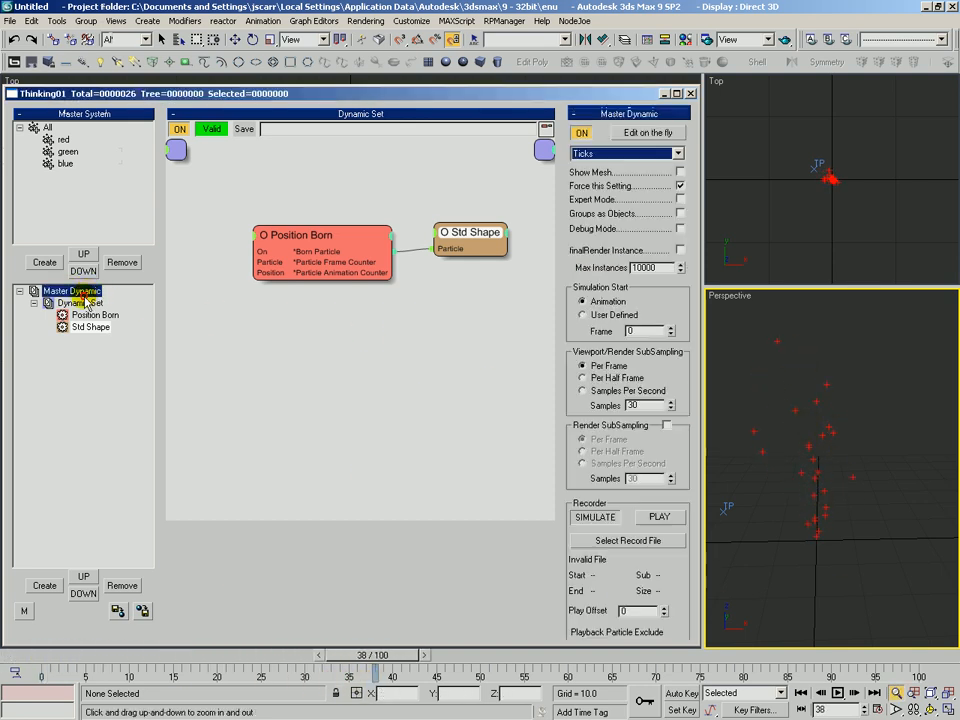
{"action": "left_click", "coordinate": [680, 172]}
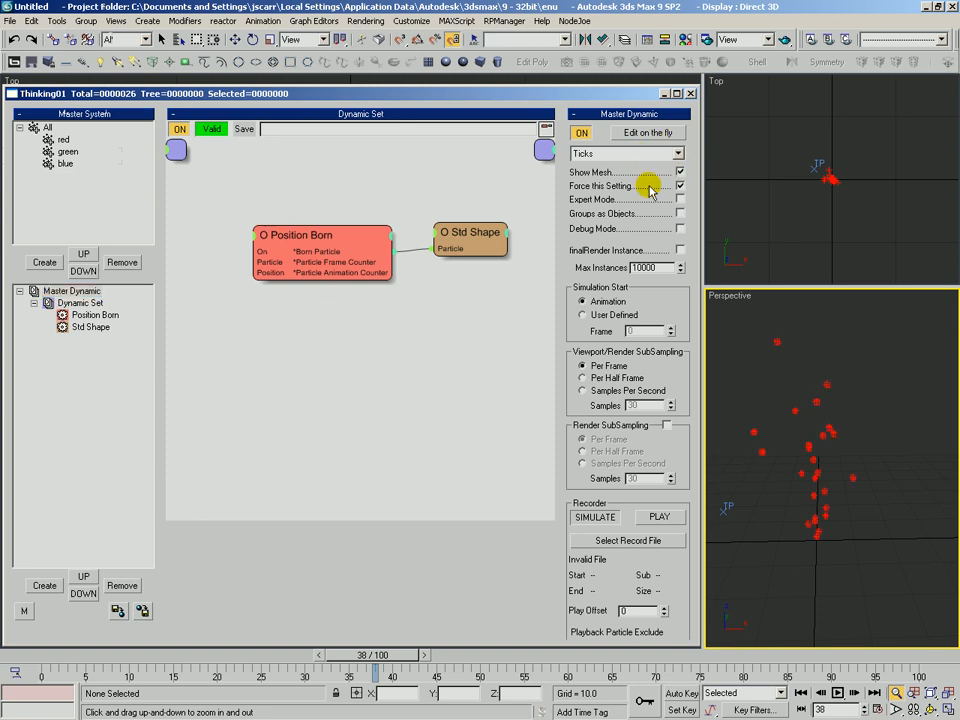
{"action": "left_click_drag", "start_coordinate": [800, 454], "coordinate": [810, 443]}
{"action": "mouse_move", "coordinate": [820, 413]}
{"action": "middle_mouse_down"}
{"action": "mouse_move", "coordinate": [831, 427]}
{"action": "mouse_move", "coordinate": [819, 433]}
{"action": "mouse_move", "coordinate": [818, 423]}
{"action": "middle_mouse_up"}
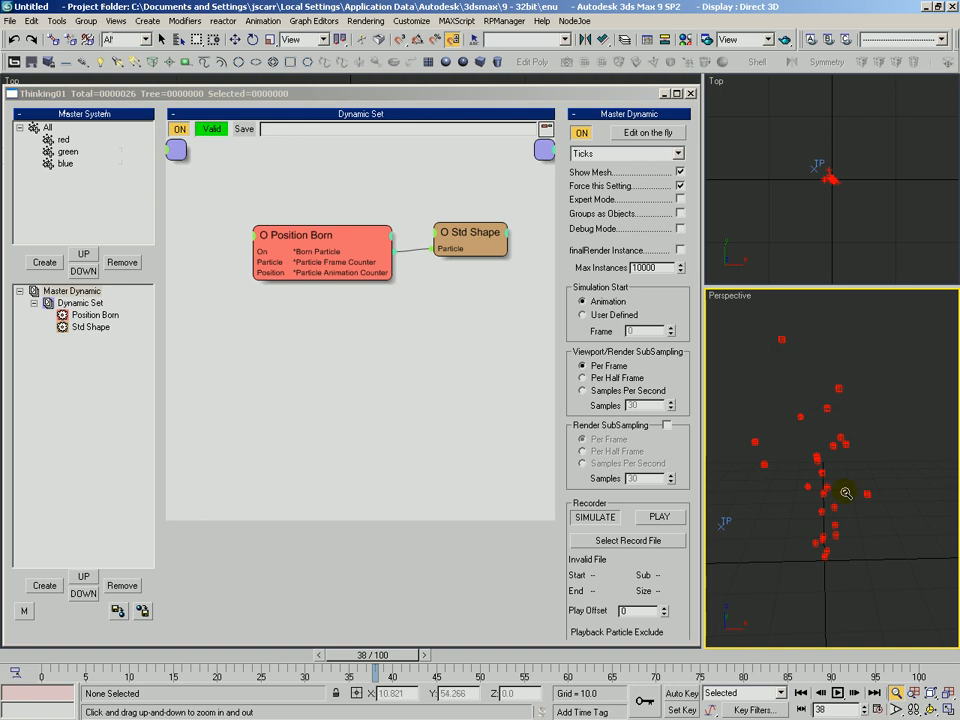
{"action": "left_click", "coordinate": [606, 153]}
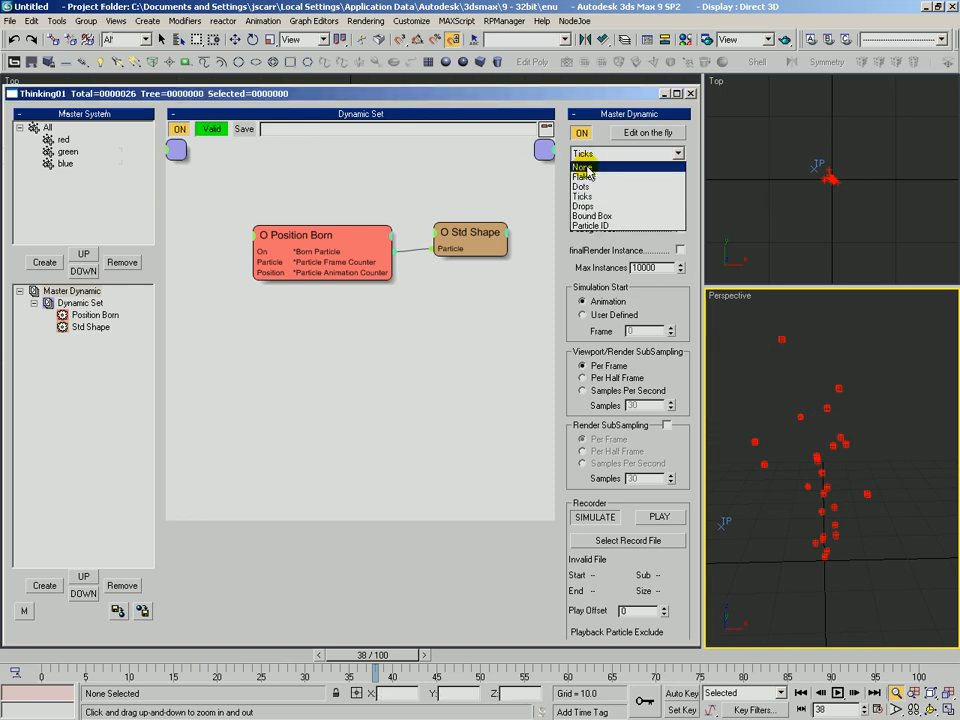
{"action": "left_click", "coordinate": [586, 168]}
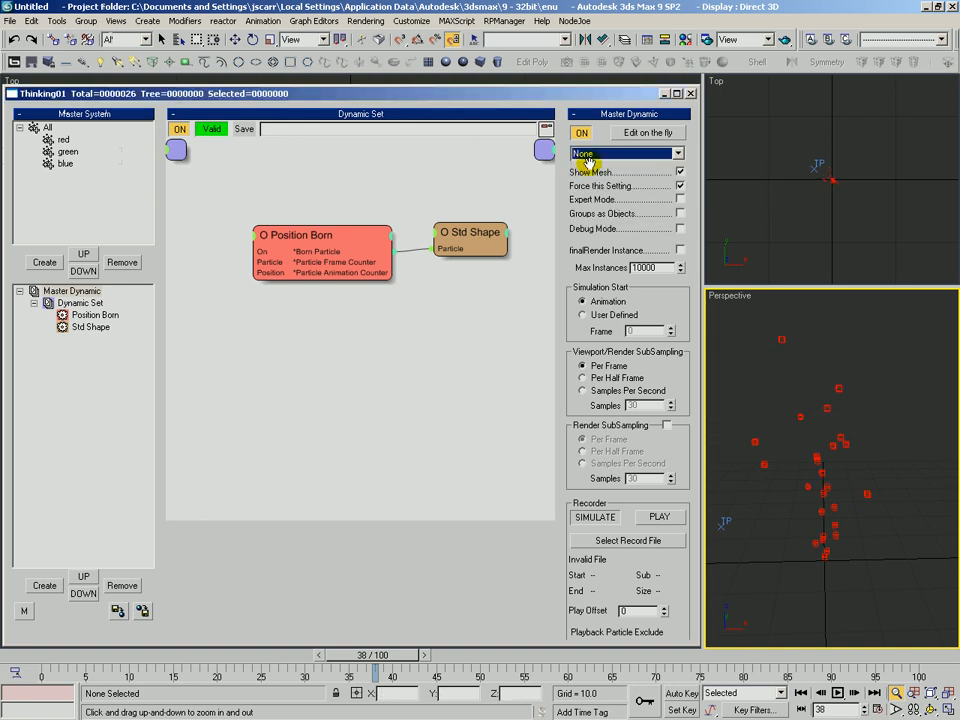
Step: Enlarge the Position Born particles to size 3.0, trying a size variation of 39 percent before setting it to 8 percent
{"action": "left_click", "coordinate": [350, 220]}
{"action": "left_click_drag", "start_coordinate": [674, 437], "coordinate": [654, 327]}
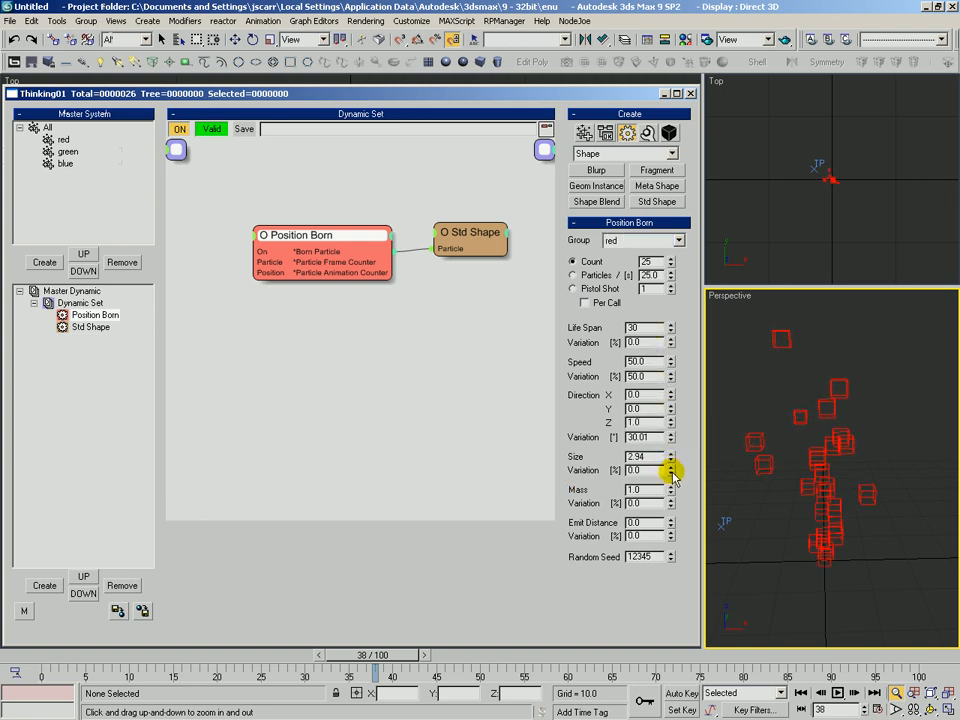
{"action": "left_click_drag", "start_coordinate": [672, 468], "coordinate": [676, 405]}
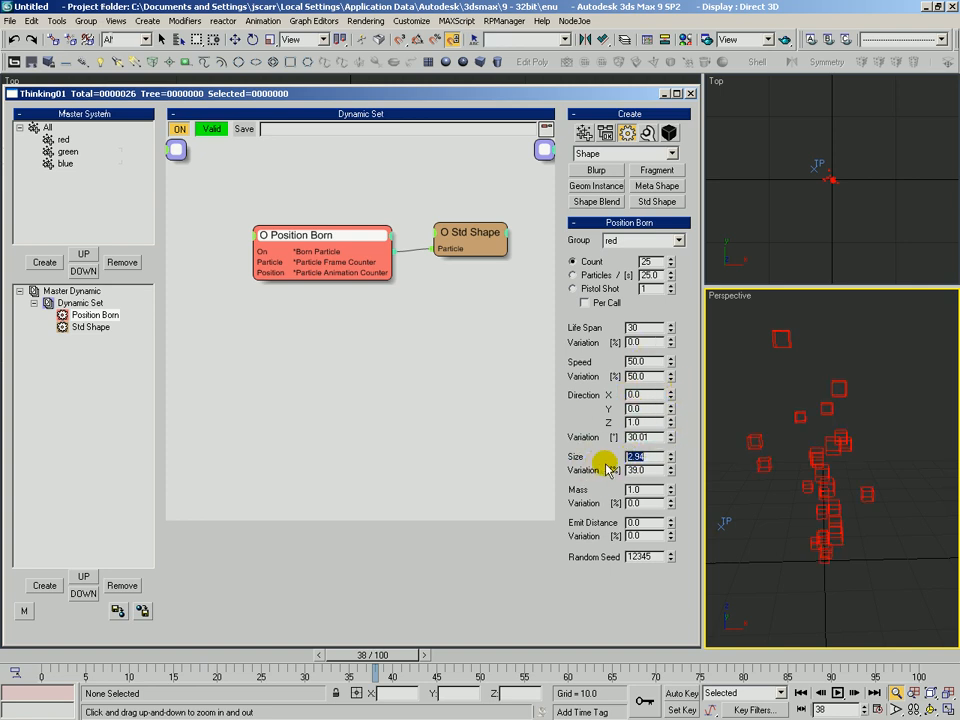
{"action": "left_click_drag", "start_coordinate": [676, 474], "coordinate": [664, 508]}
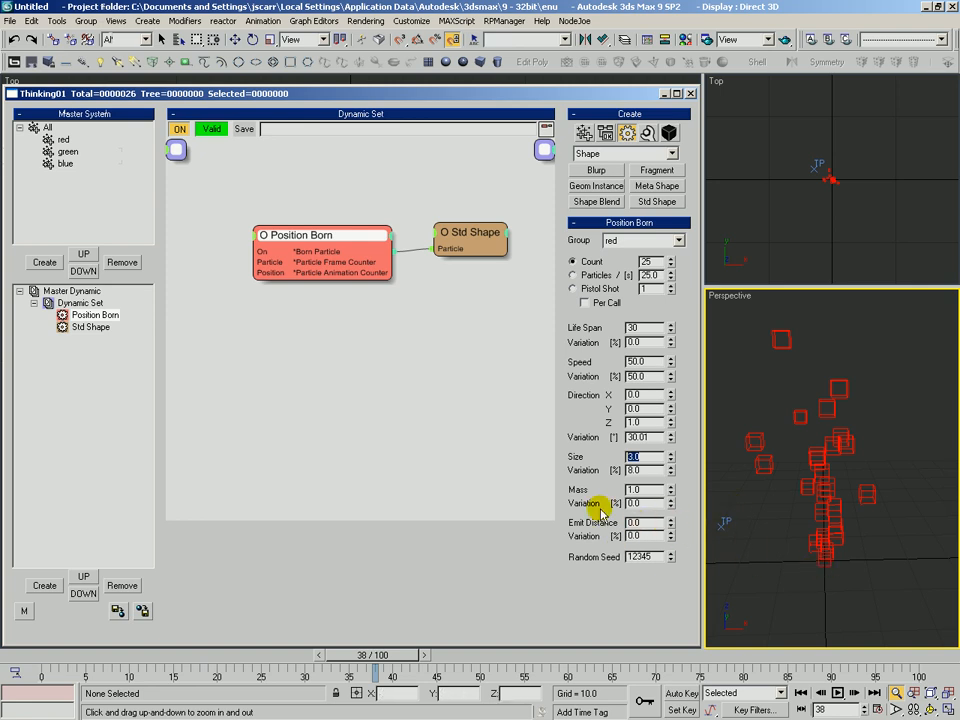
Step: Try a Position Born emit distance of about 30 with 100 percent variation, then reduce the distance to about 4.2 and the variation to 0
{"action": "left_click_drag", "start_coordinate": [296, 243], "coordinate": [296, 246]}
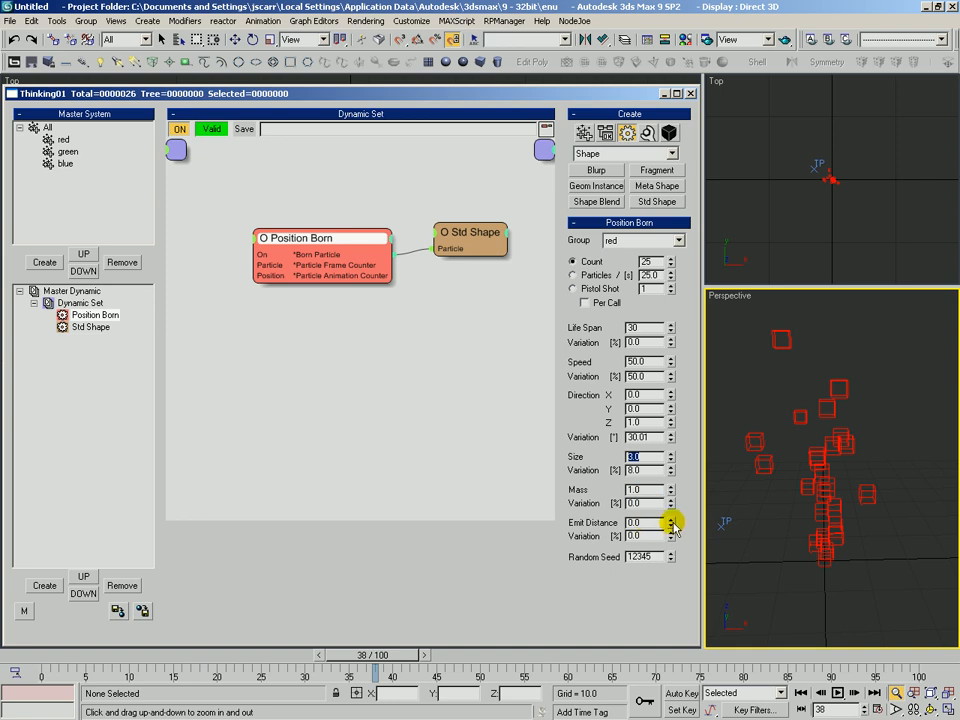
{"action": "left_click_drag", "start_coordinate": [670, 521], "coordinate": [677, 306]}
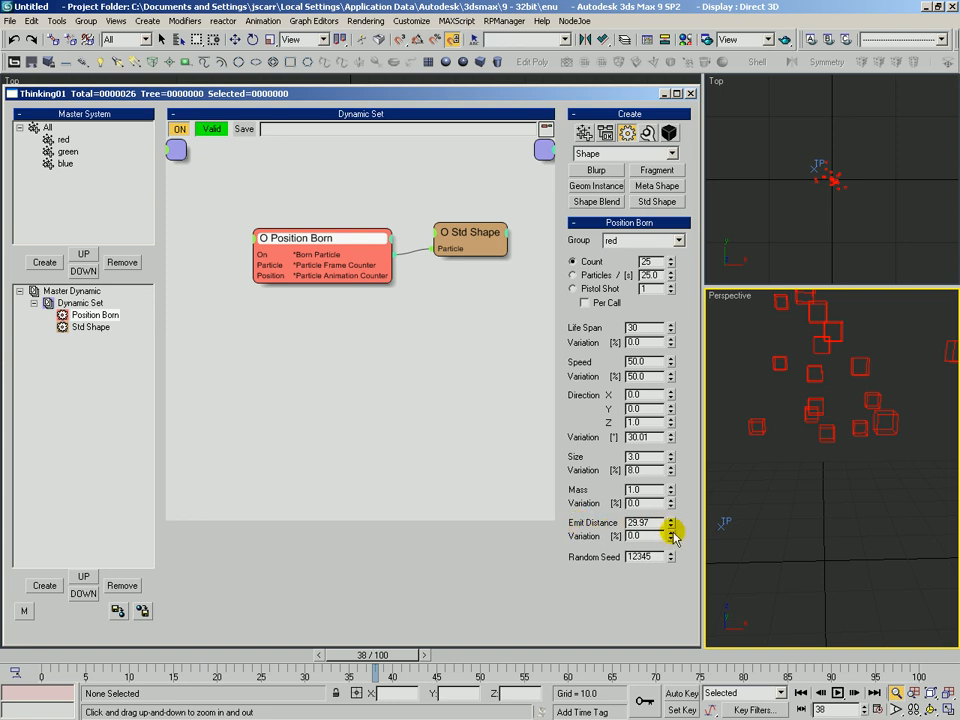
{"action": "left_click_drag", "start_coordinate": [670, 540], "coordinate": [655, 410]}
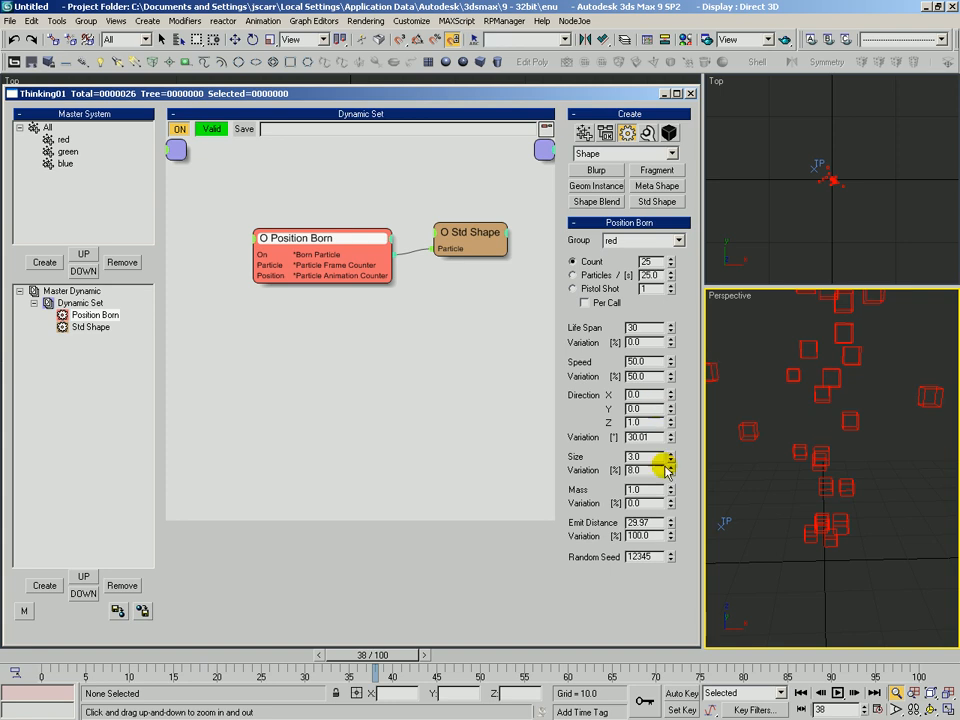
{"action": "left_click_drag", "start_coordinate": [671, 541], "coordinate": [645, 540]}
Step: Reposition the nodes, add a Point3 helper beside Position Born and wire its Vector output to Position Born's Position input
{"action": "left_click_drag", "start_coordinate": [365, 254], "coordinate": [369, 261]}
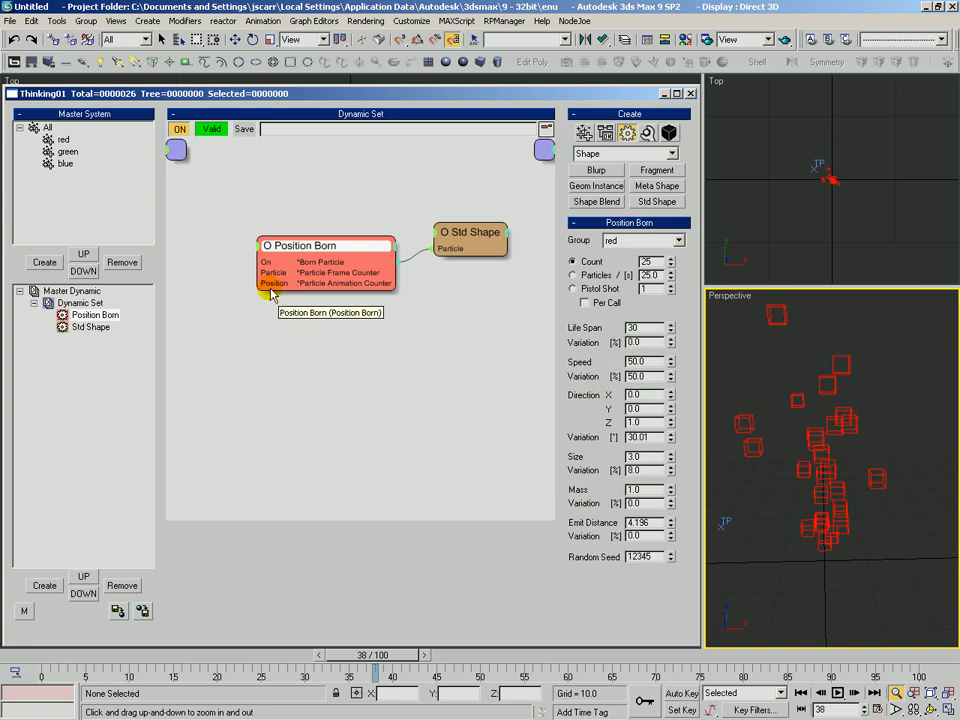
{"action": "left_click_drag", "start_coordinate": [336, 242], "coordinate": [365, 254]}
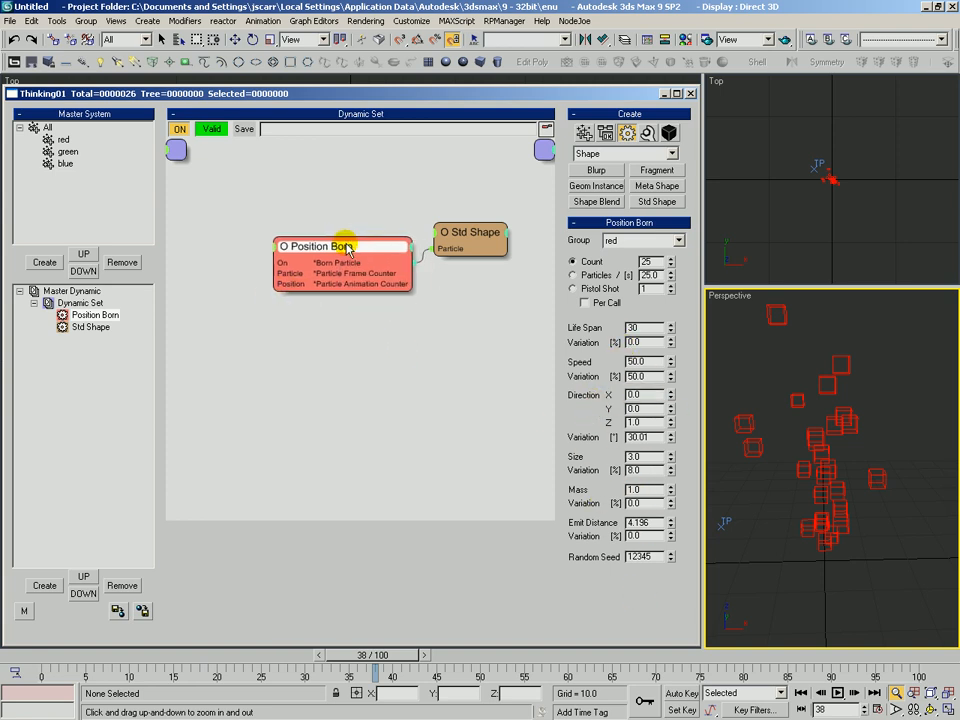
{"action": "left_click", "coordinate": [648, 132]}
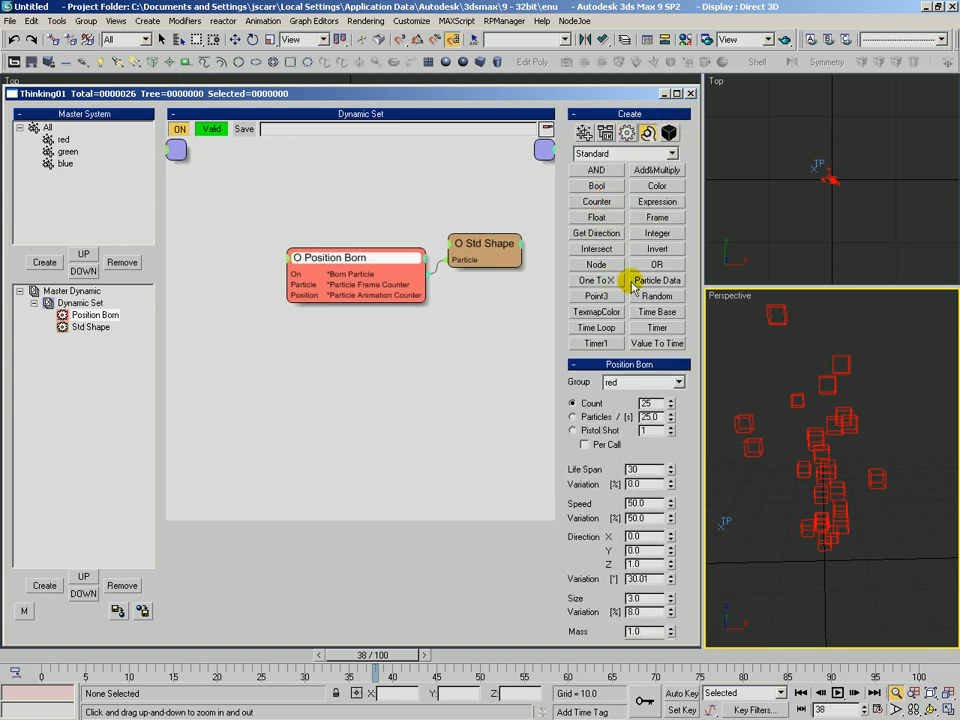
{"action": "left_click", "coordinate": [597, 297]}
{"action": "left_click", "coordinate": [201, 283]}
{"action": "left_click_drag", "start_coordinate": [231, 291], "coordinate": [313, 305]}
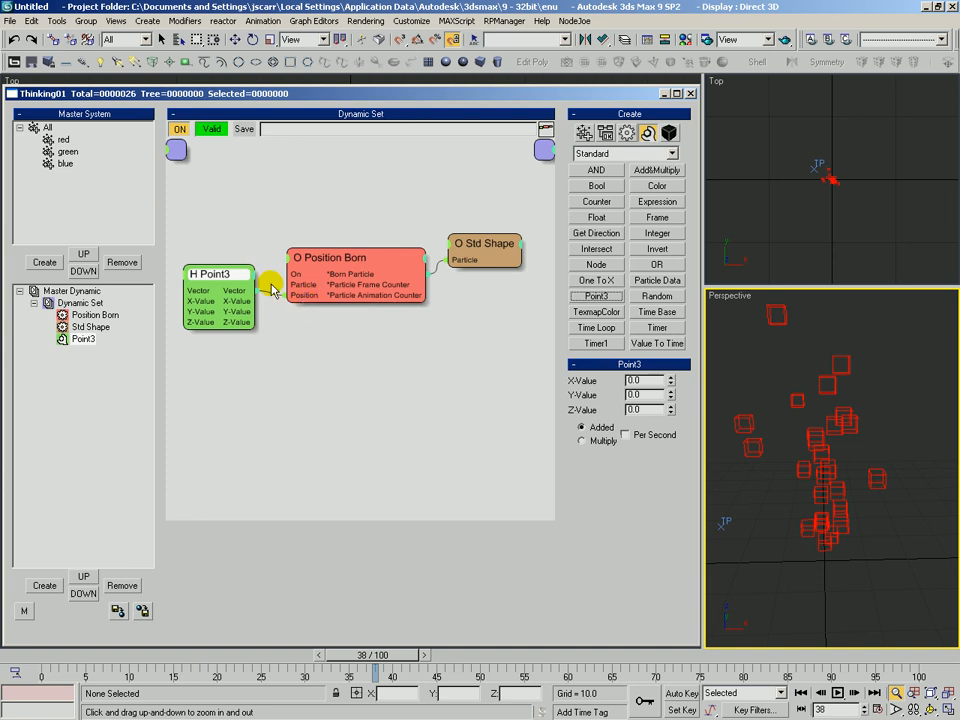
Step: Set the Point3 helper's X-Value to about 16.37 and Y-Value to 22.3, and return to frame 0
{"action": "left_click_drag", "start_coordinate": [671, 380], "coordinate": [681, 347]}
{"action": "left_click_drag", "start_coordinate": [671, 395], "coordinate": [634, 223]}
{"action": "left_click_drag", "start_coordinate": [669, 377], "coordinate": [666, 281]}
{"action": "left_click", "coordinate": [77, 650]}
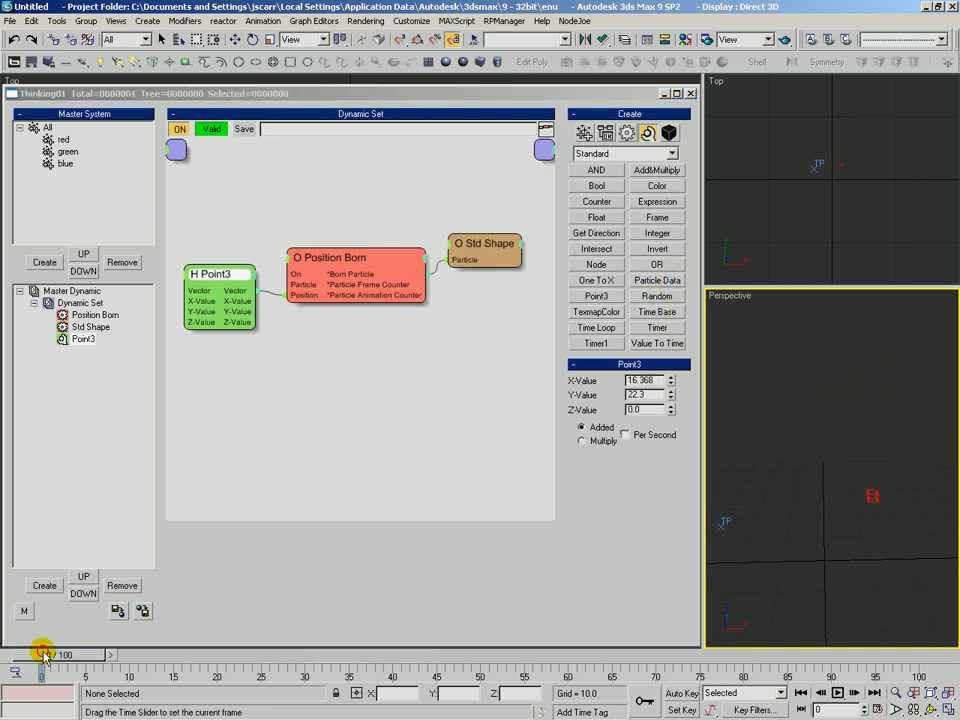